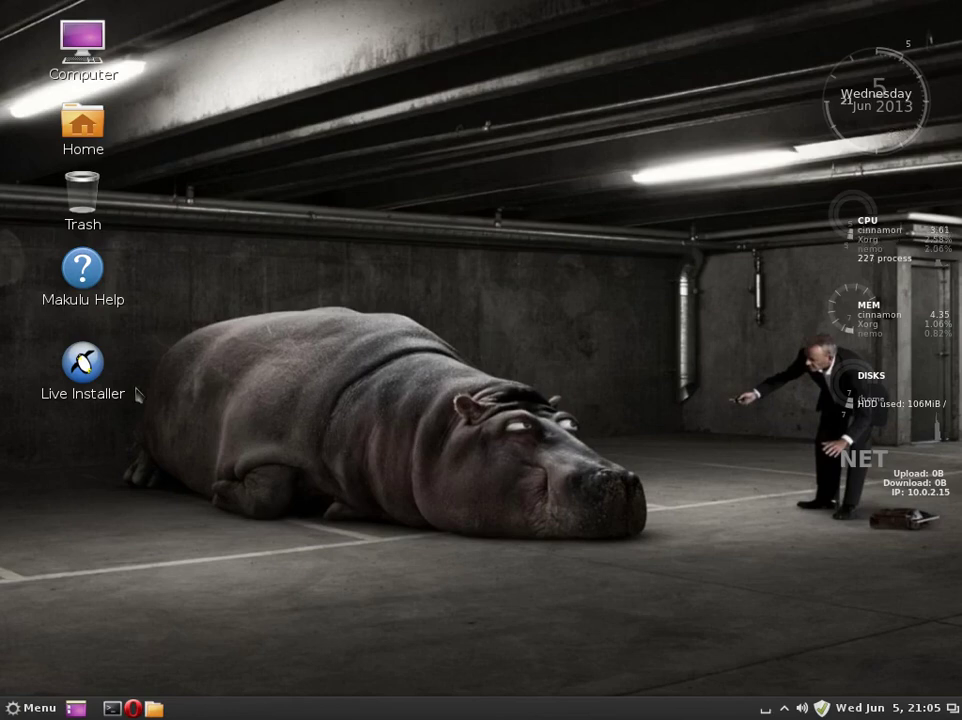
# Launch the Live Installer from the desktop and confirm continuing with it
pyautogui.click(80, 387)
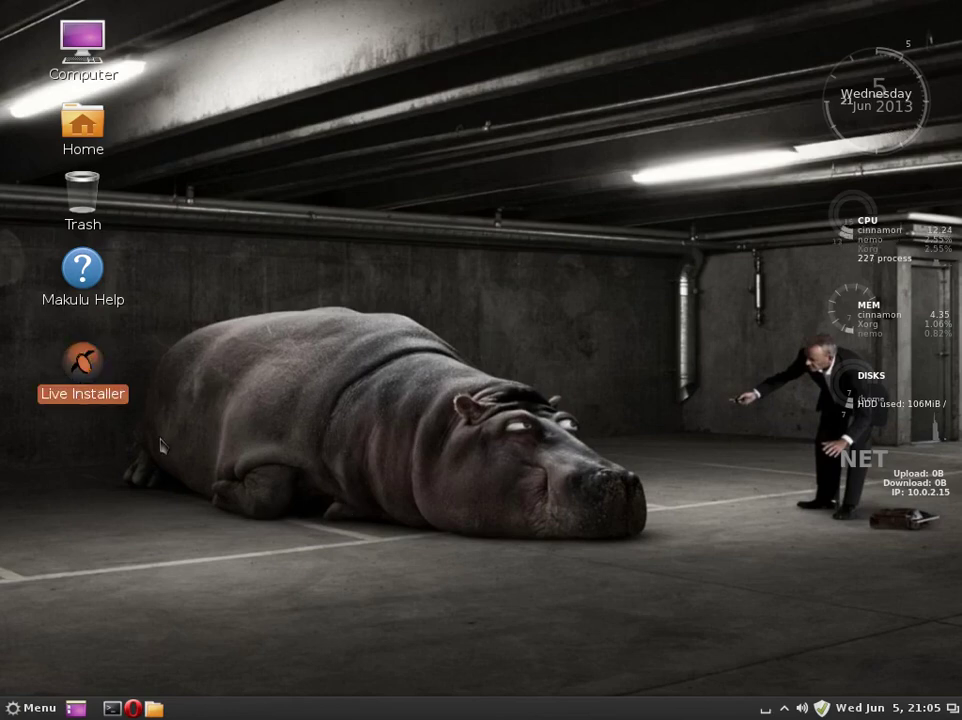
pyautogui.rightClick(78, 395)
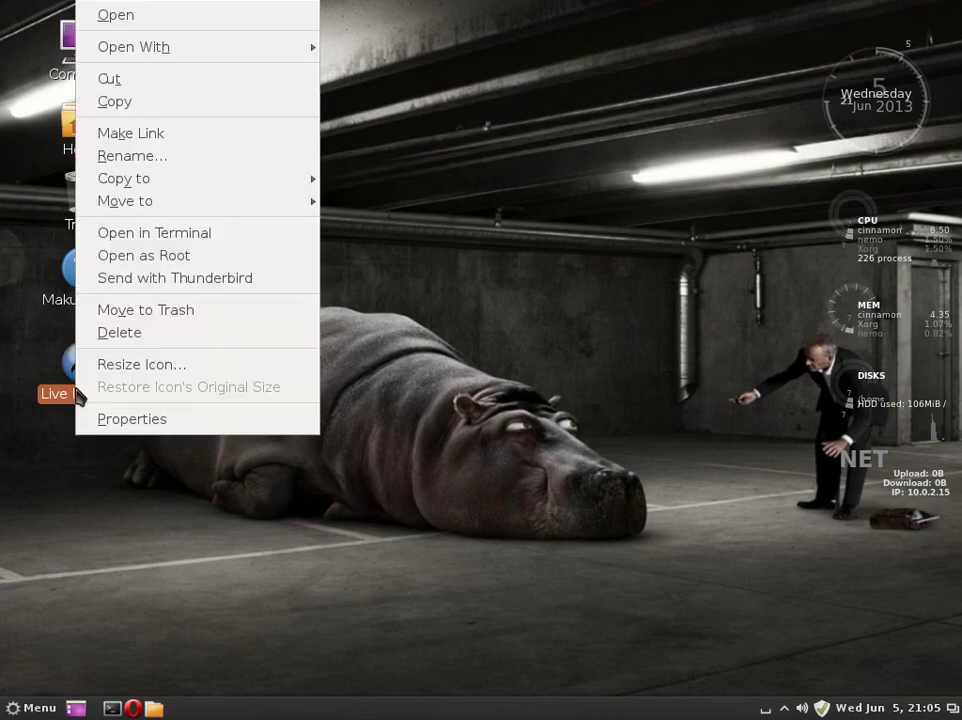
pyautogui.click(160, 22)
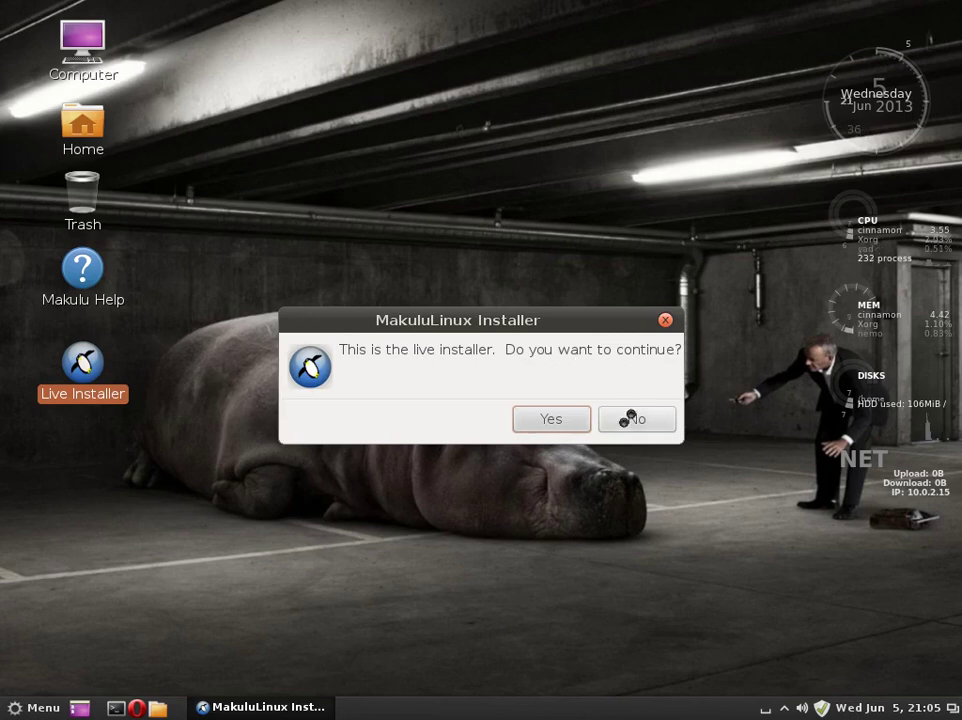
pyautogui.click(551, 418)
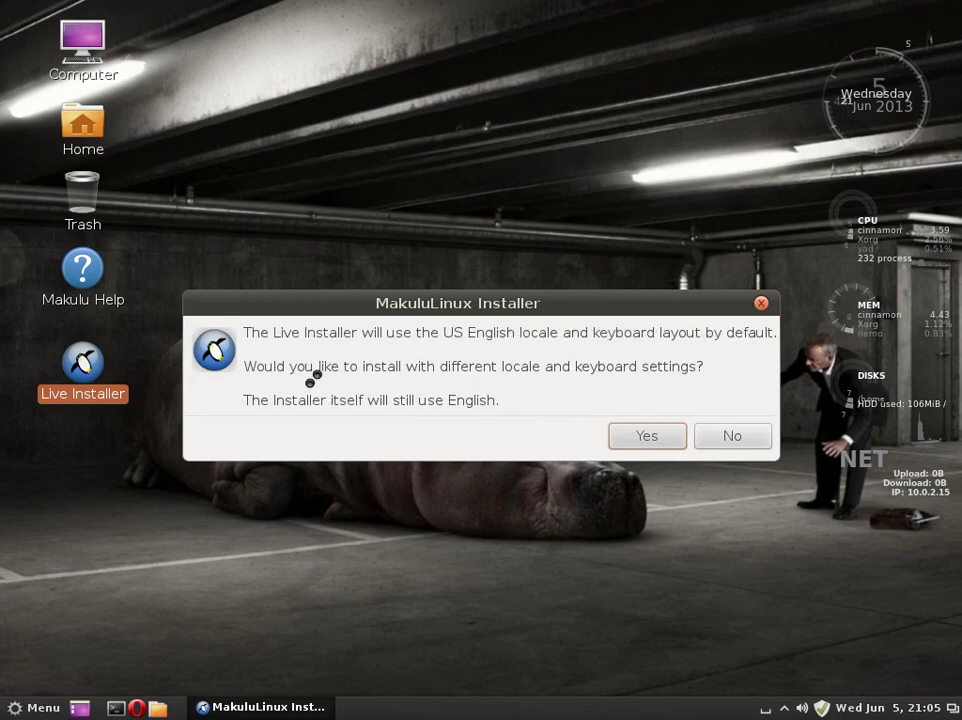
# Keep the default US English locale and keyboard, then pick drive sda for partitioning
pyautogui.click(726, 435)
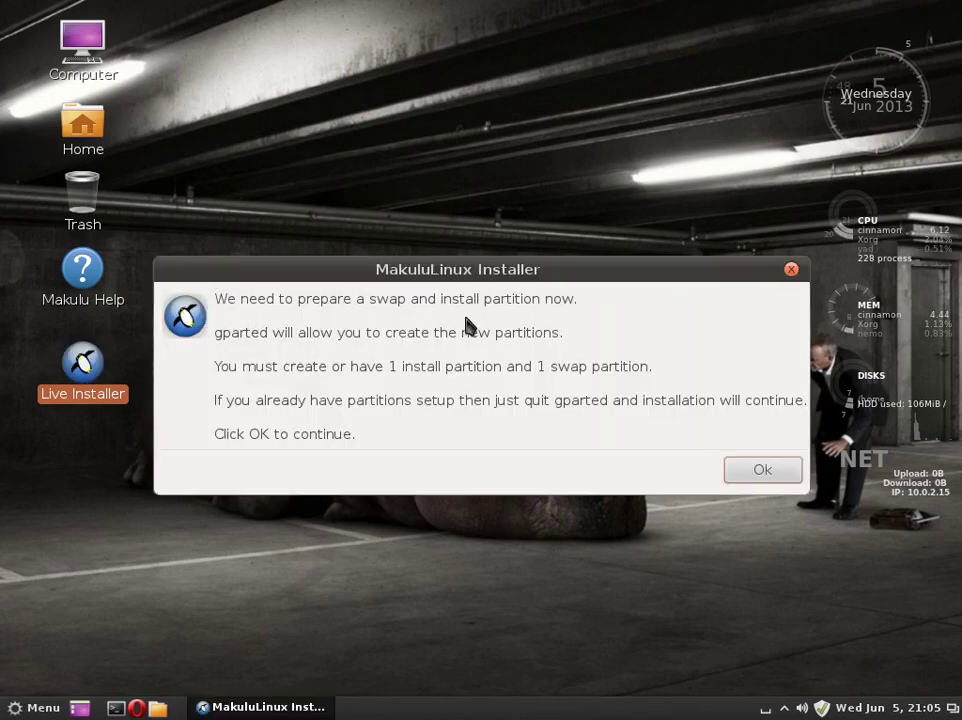
pyautogui.click(762, 466)
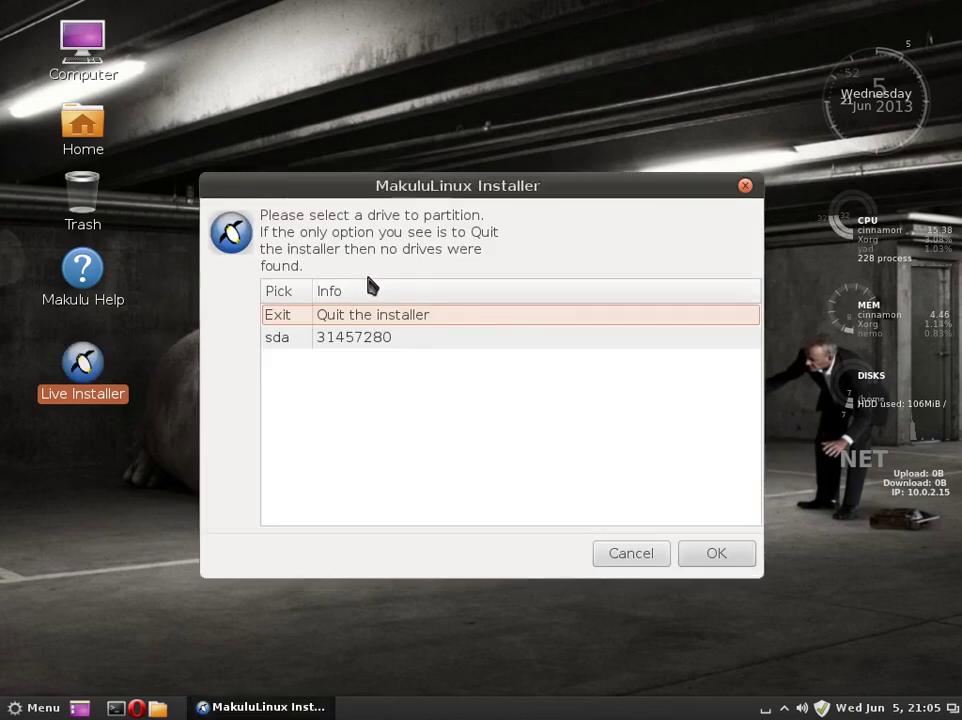
pyautogui.click(362, 337)
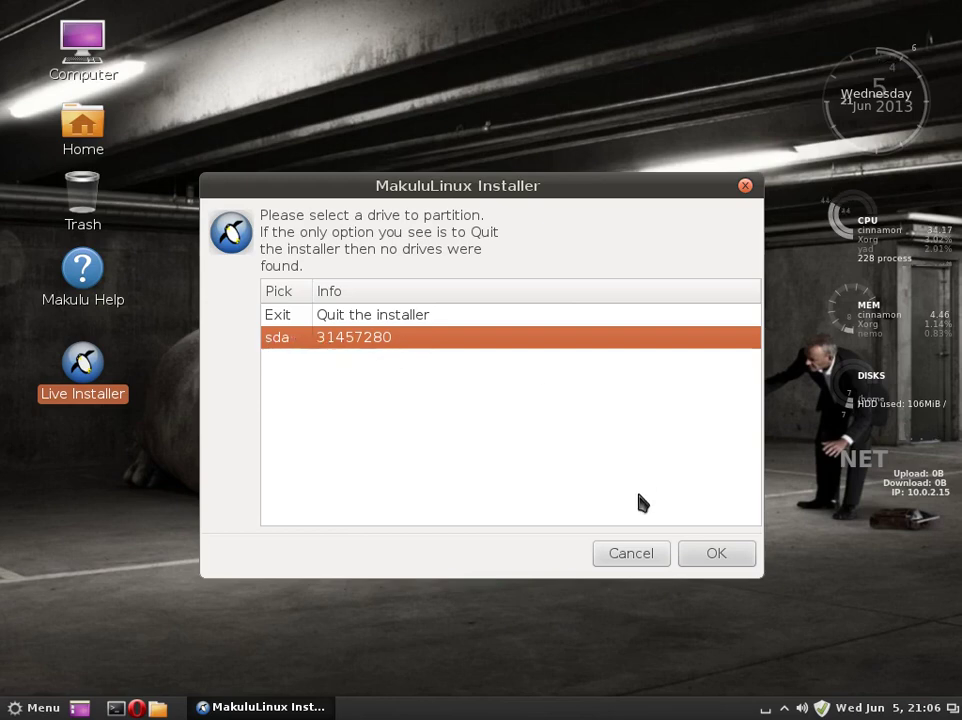
# Open GParted for sda and look over the /dev/sda1 and /dev/sda2 partitions
pyautogui.click(716, 553)
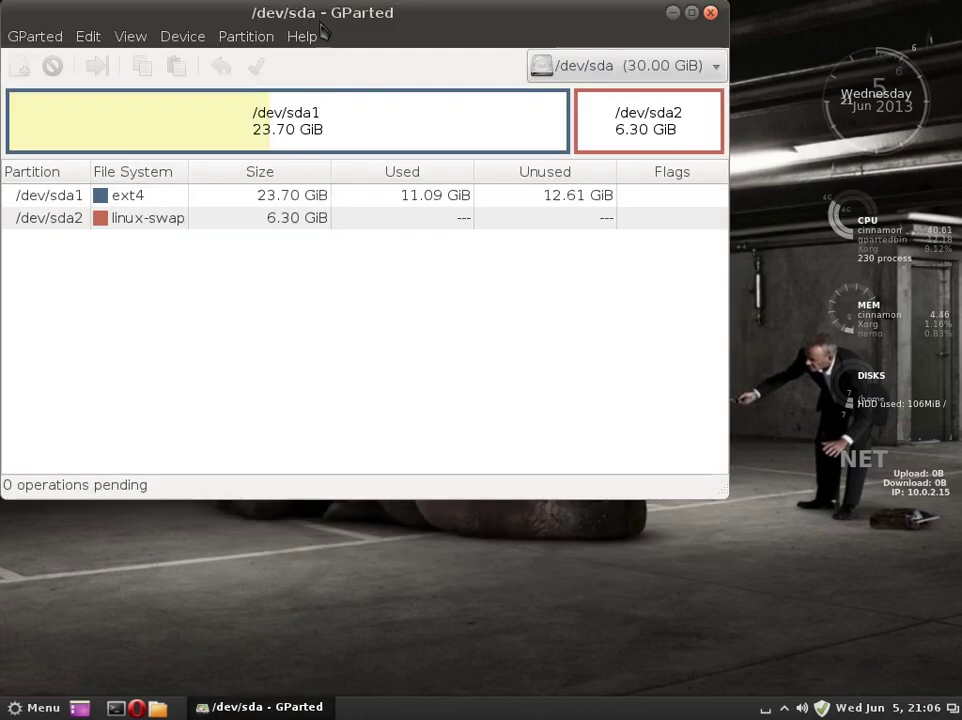
pyautogui.moveTo(421, 92); pyautogui.dragTo(559, 247)
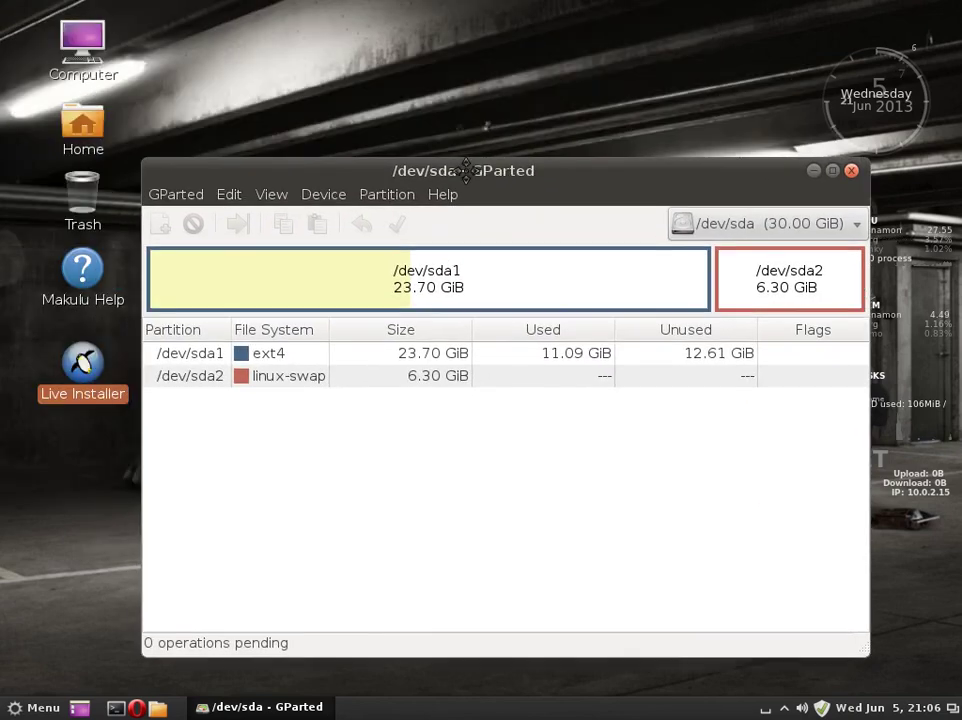
pyautogui.click(478, 289)
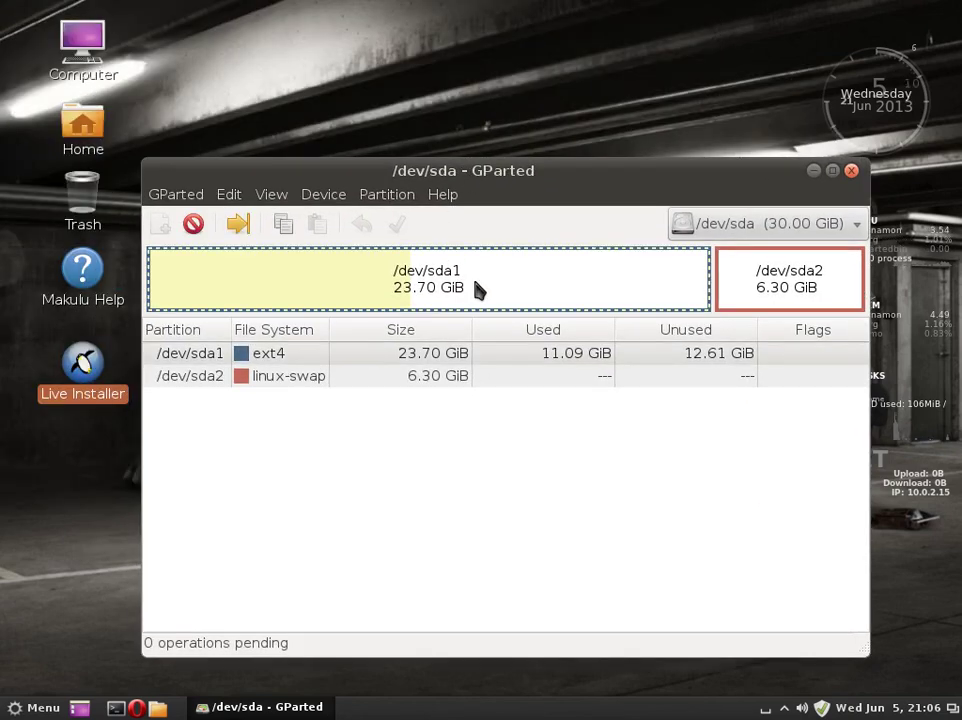
pyautogui.click(775, 293)
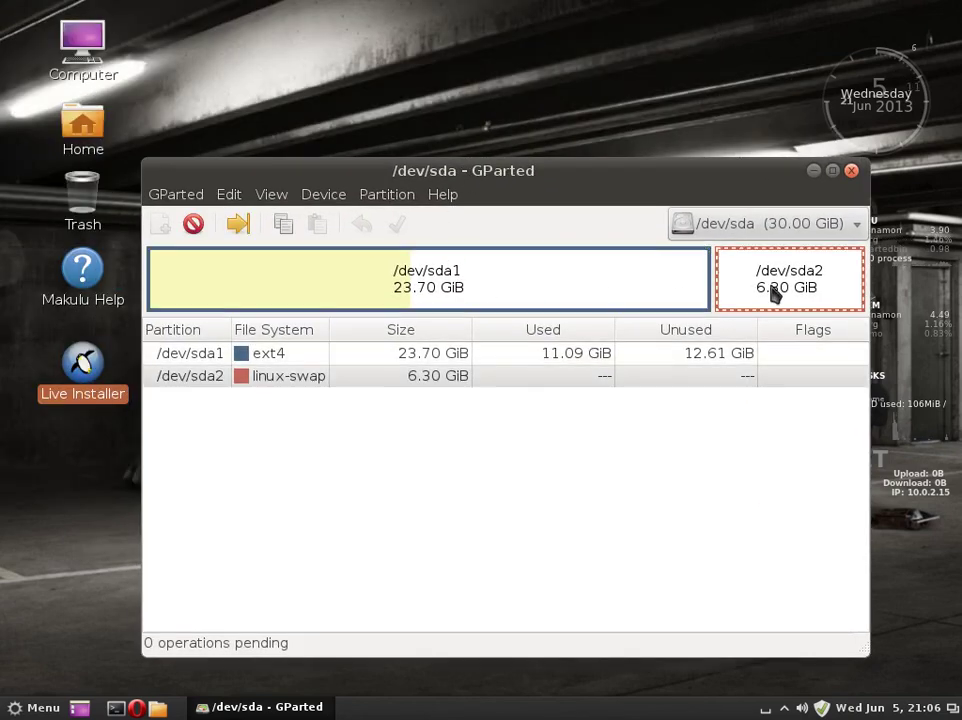
pyautogui.click(532, 292)
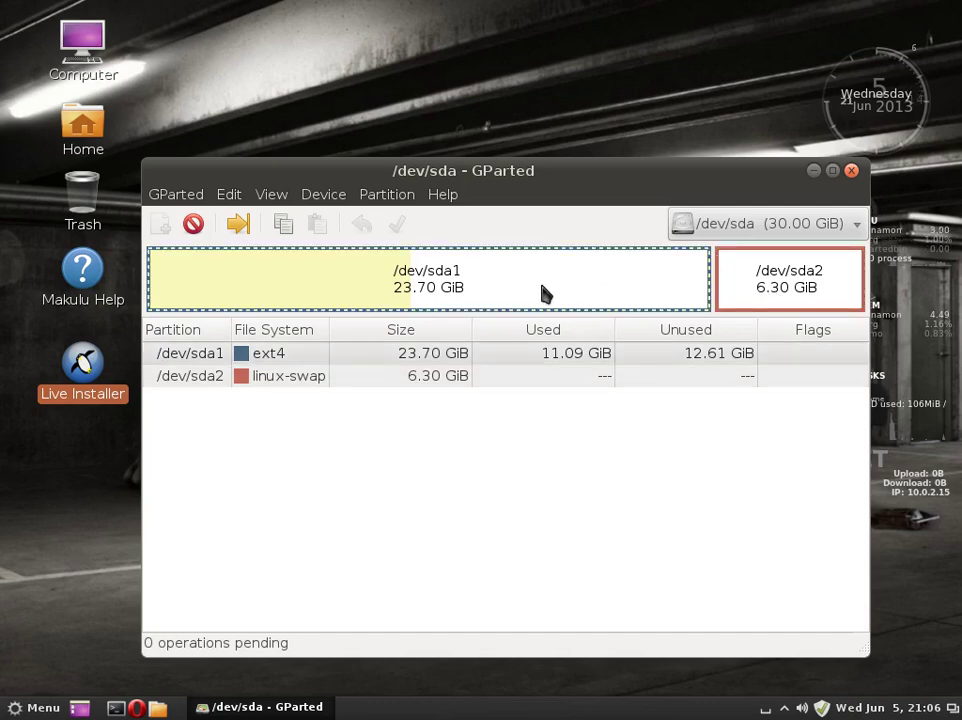
pyautogui.click(757, 285)
# Delete /dev/sda2 and /dev/sda1, then start a new partition in the unallocated space
pyautogui.rightClick(757, 284)
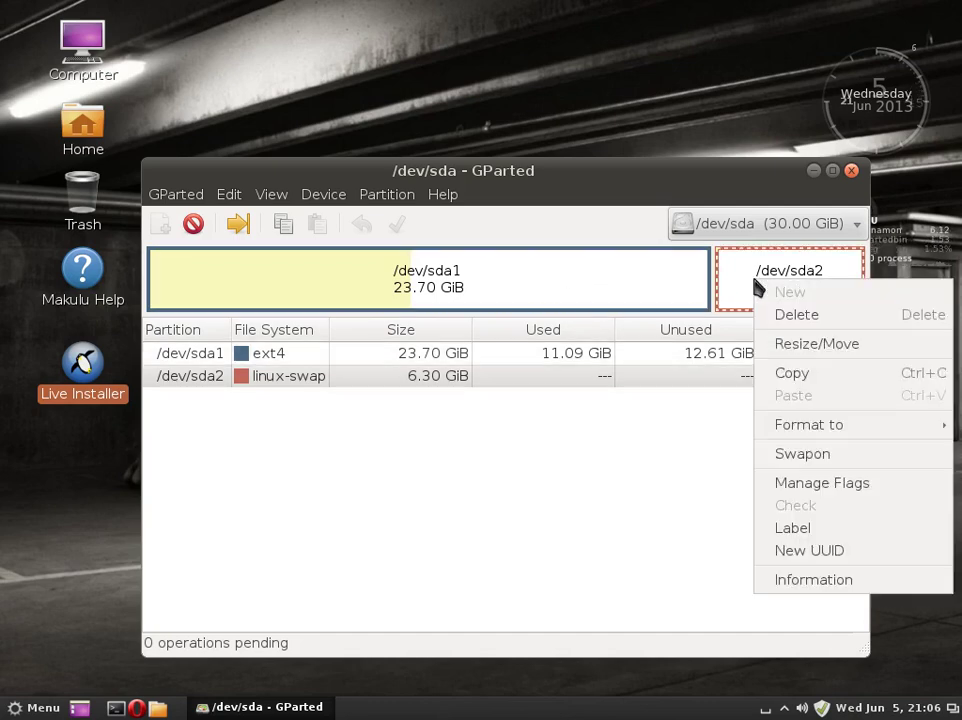
pyautogui.click(788, 318)
pyautogui.rightClick(584, 301)
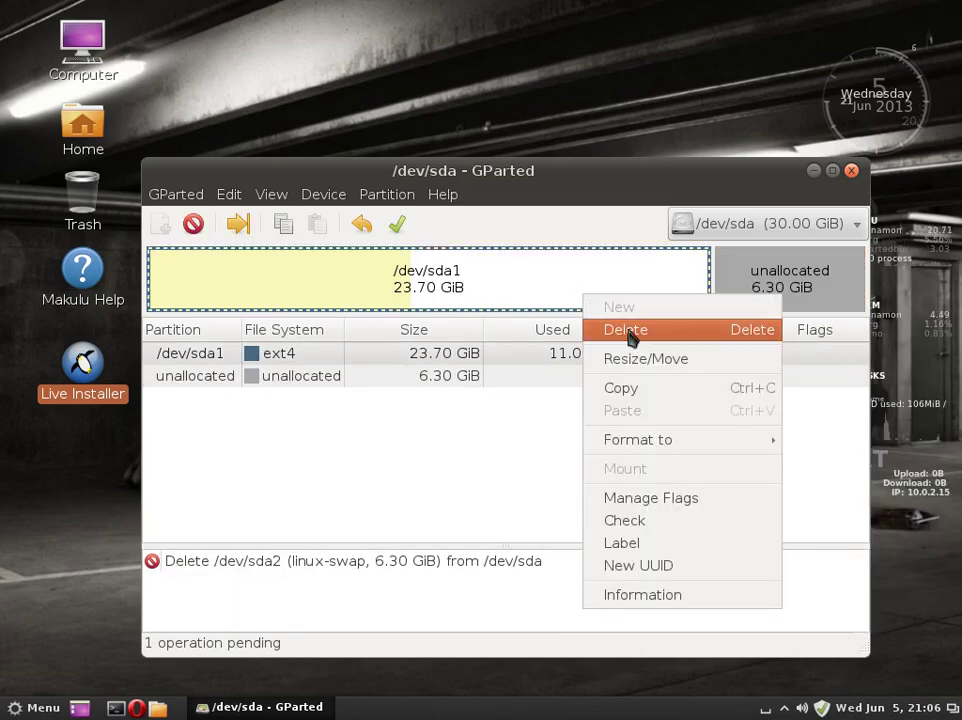
pyautogui.click(629, 333)
pyautogui.click(531, 281)
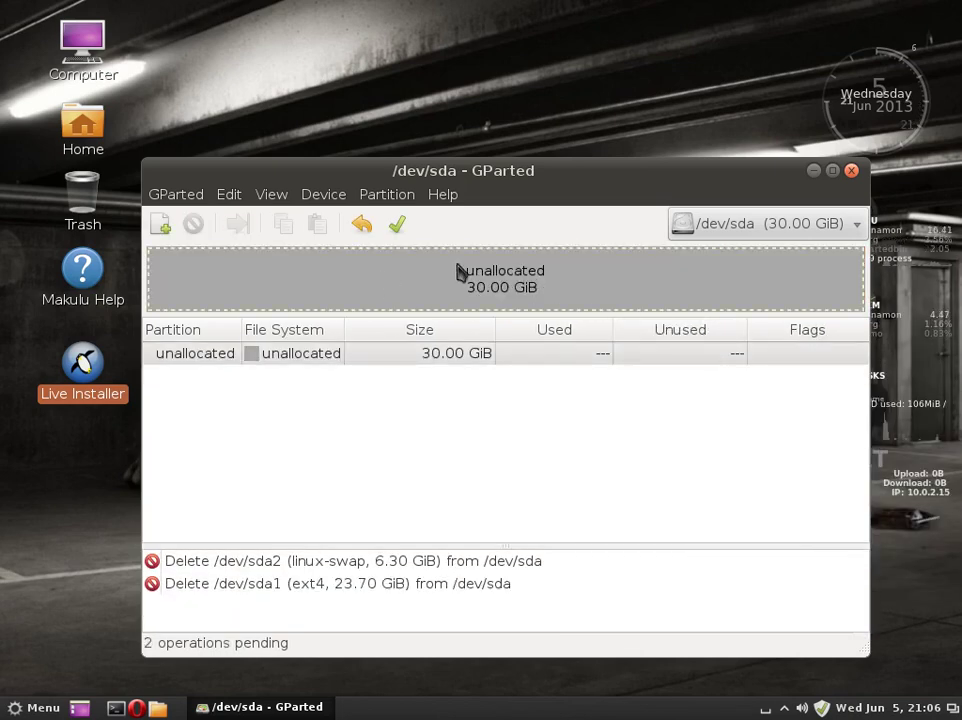
pyautogui.rightClick(531, 281)
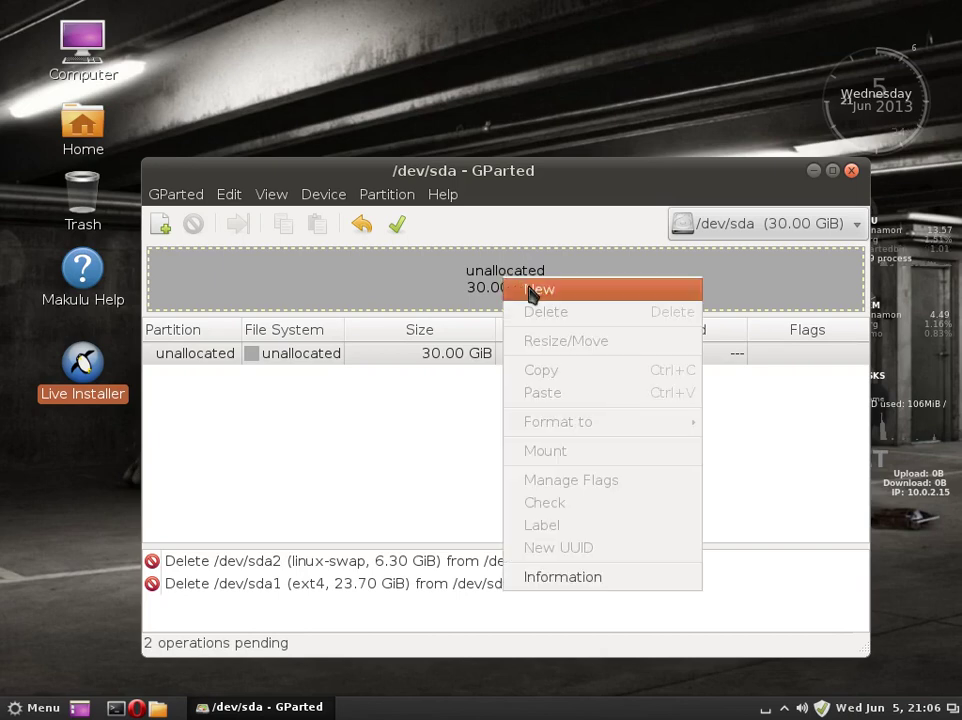
pyautogui.click(532, 288)
# Resize the new partition and add it as a 26.58 GiB ext2 partition
pyautogui.moveTo(748, 346); pyautogui.dragTo(637, 345)
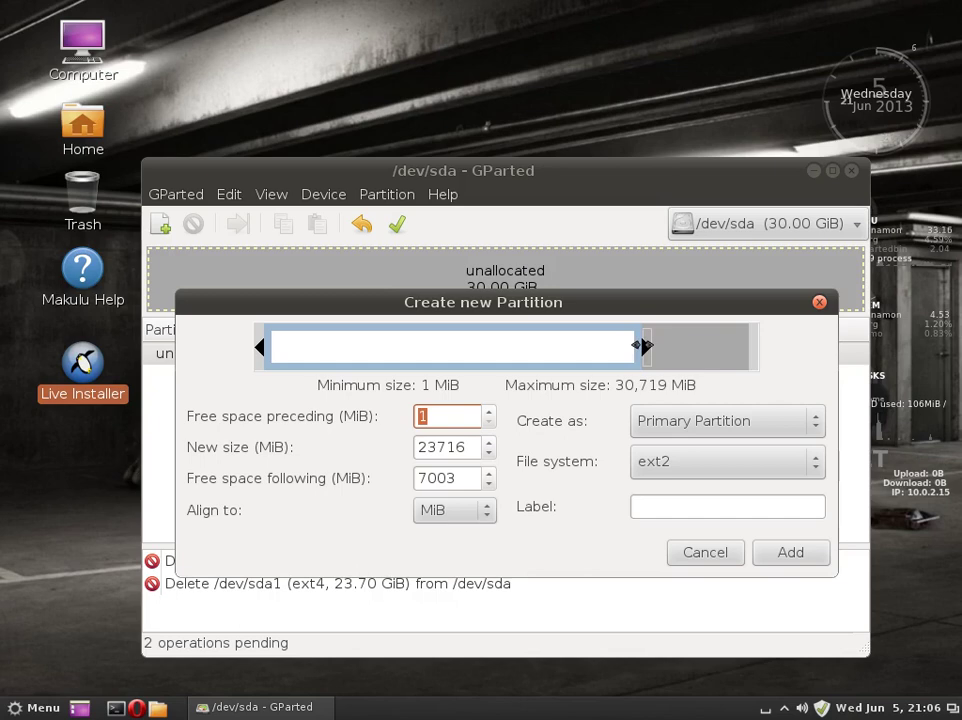
pyautogui.moveTo(637, 345); pyautogui.dragTo(645, 345)
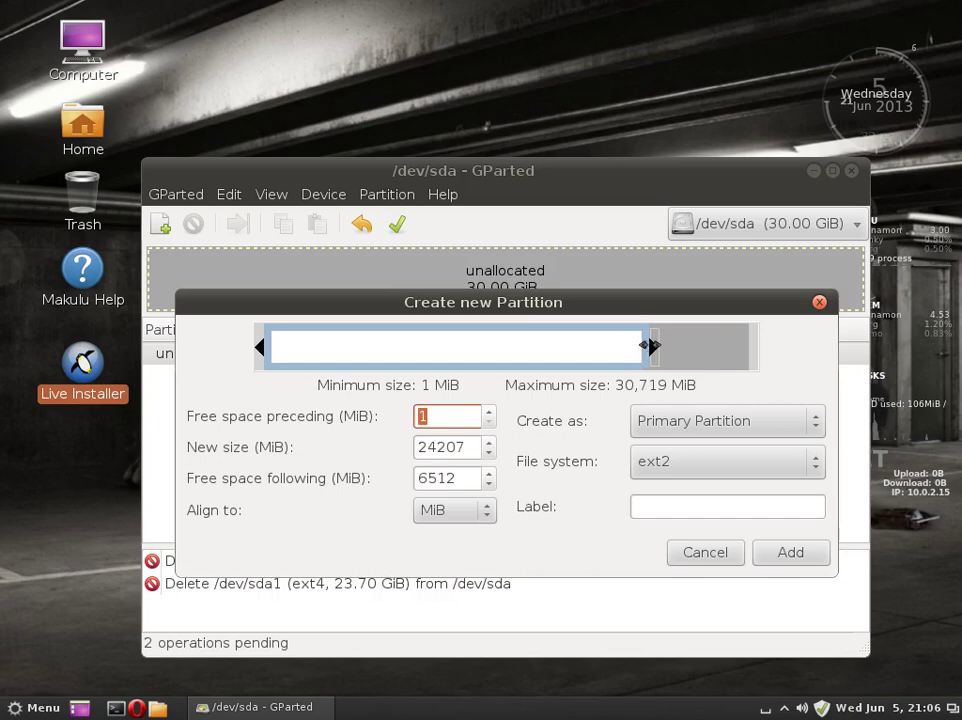
pyautogui.moveTo(648, 345); pyautogui.dragTo(657, 345)
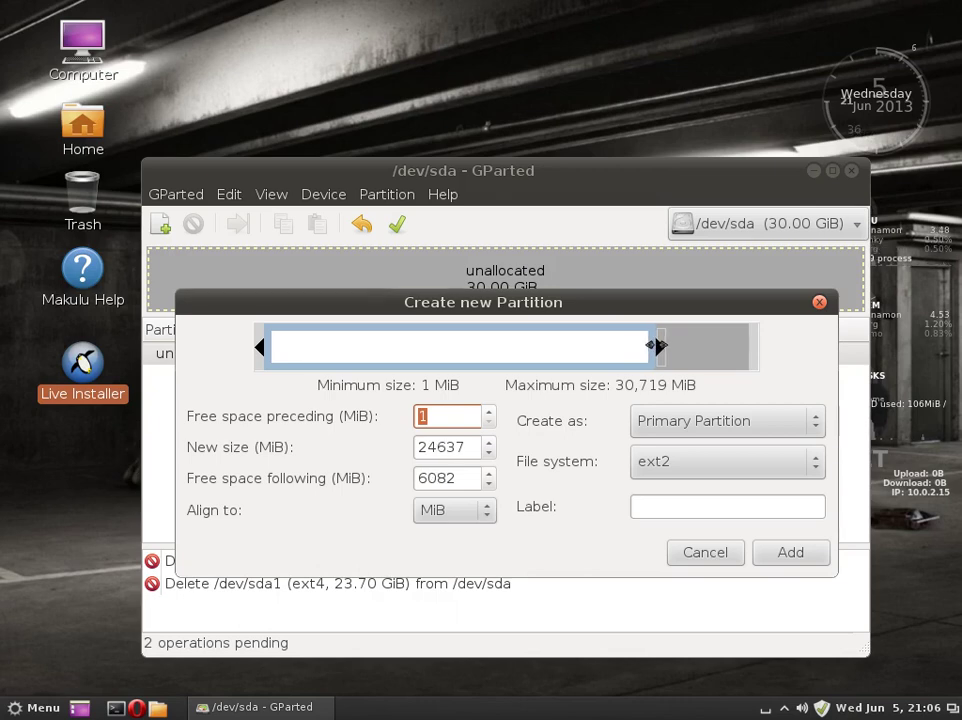
pyautogui.moveTo(657, 345); pyautogui.dragTo(697, 348)
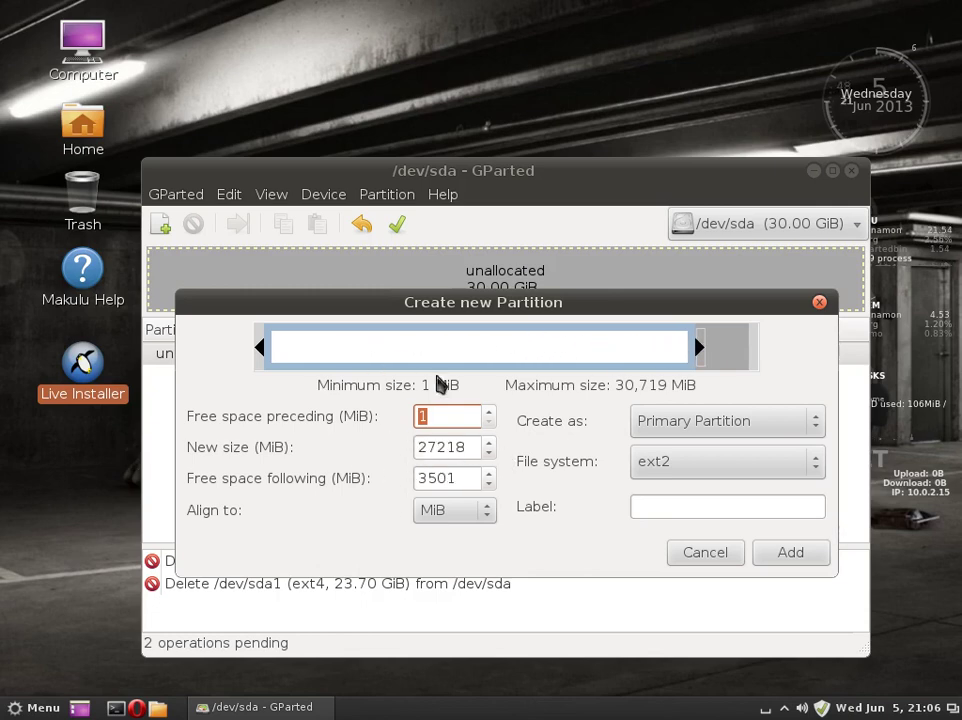
pyautogui.click(782, 553)
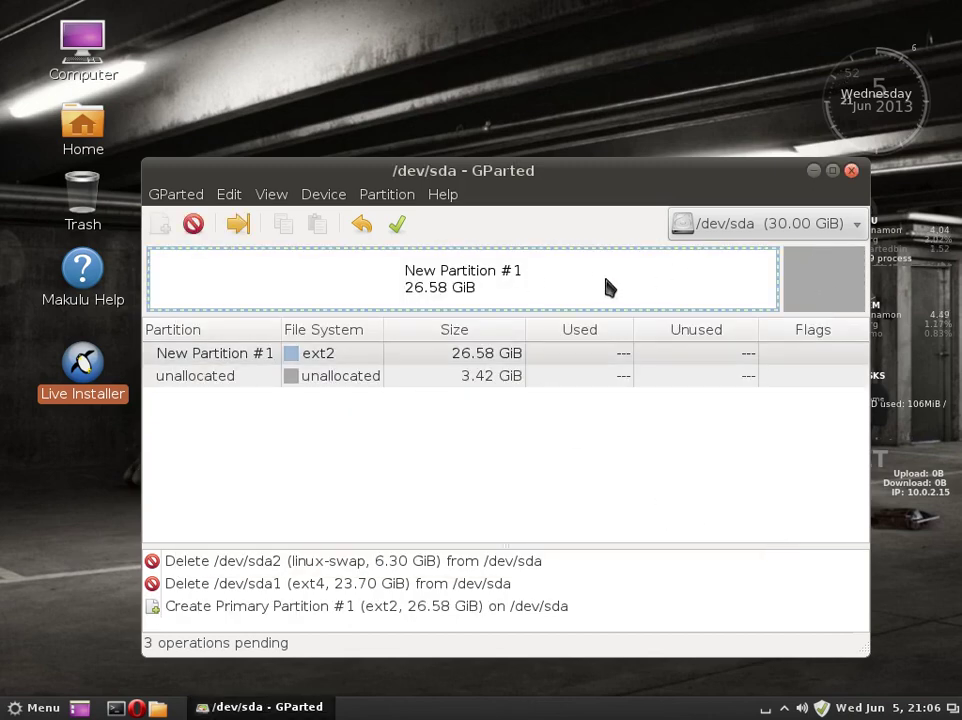
# Add a 3.42 GiB partition in the remaining unallocated space
pyautogui.click(812, 285)
pyautogui.rightClick(814, 285)
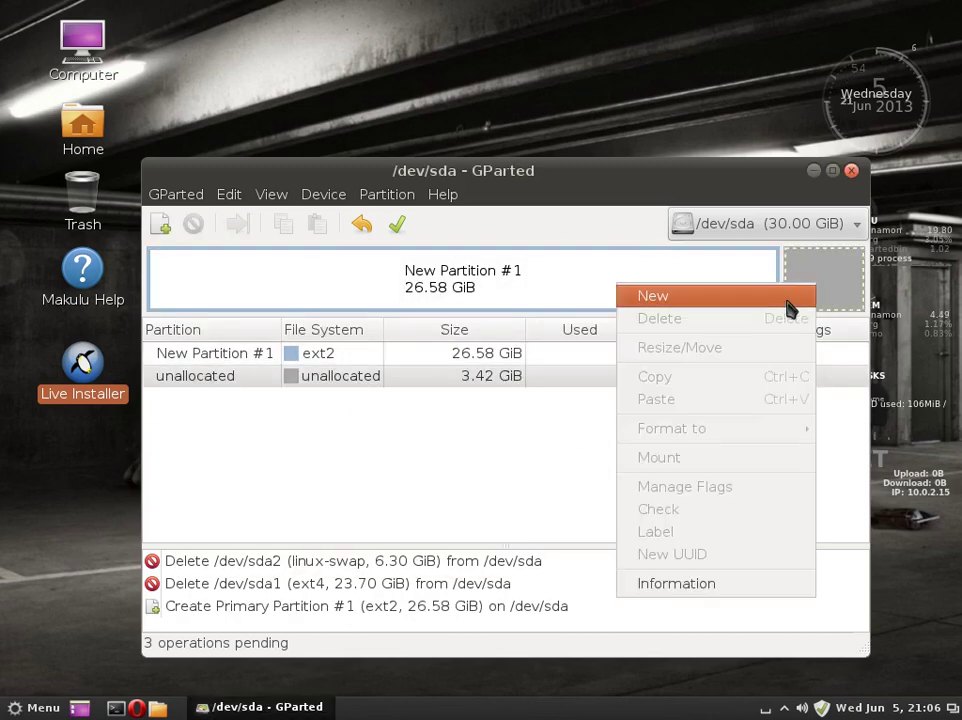
pyautogui.click(790, 298)
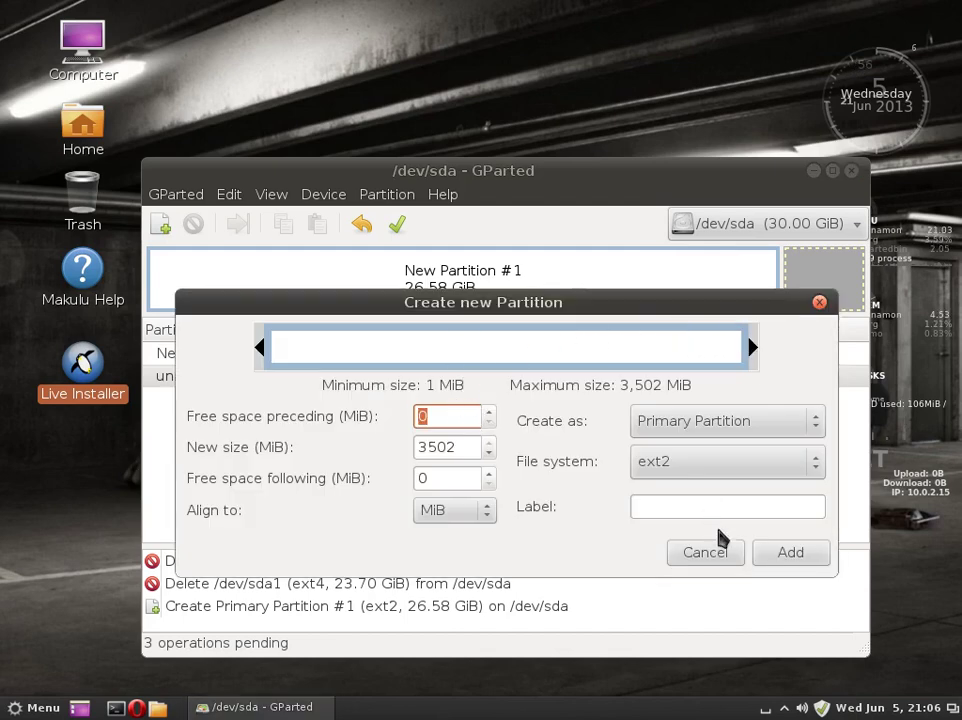
pyautogui.click(783, 556)
pyautogui.click(749, 378)
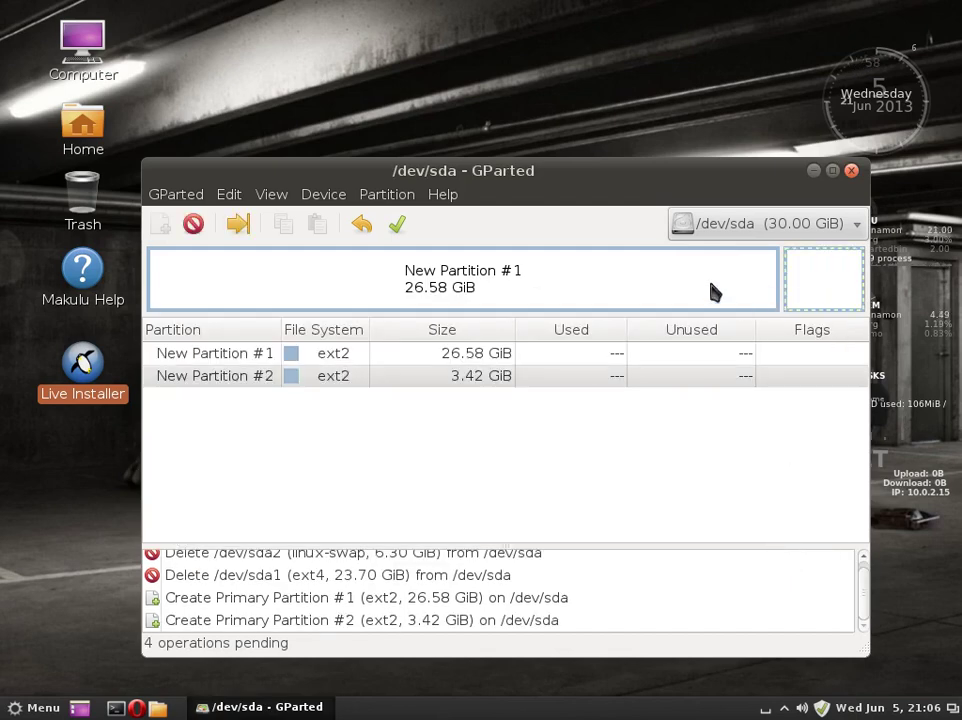
# Format New Partition #1 as ext4
pyautogui.click(661, 289)
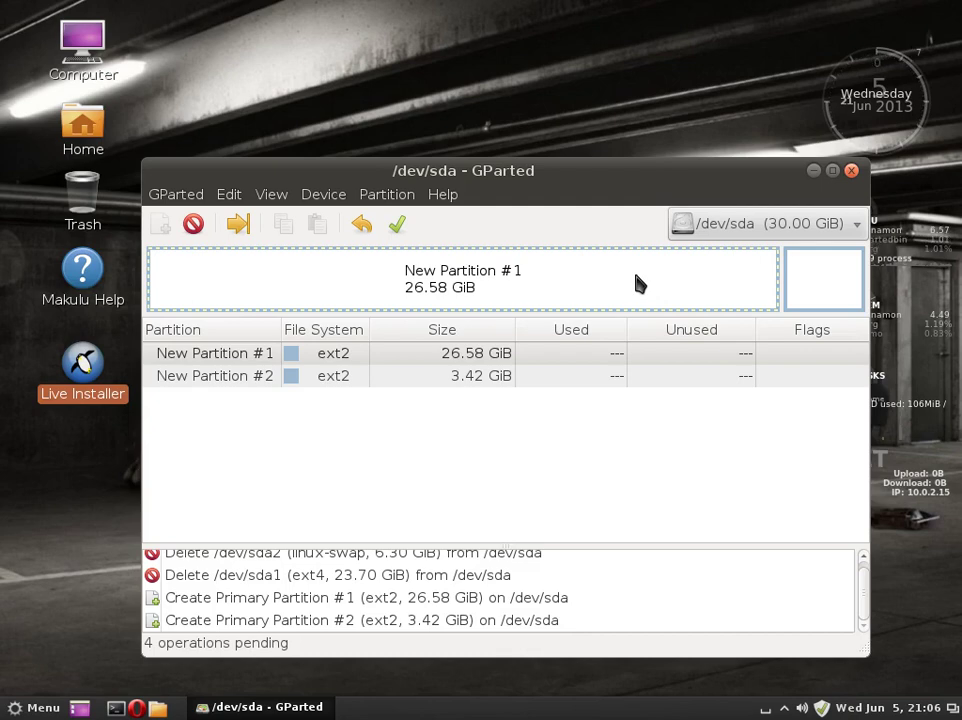
pyautogui.rightClick(638, 281)
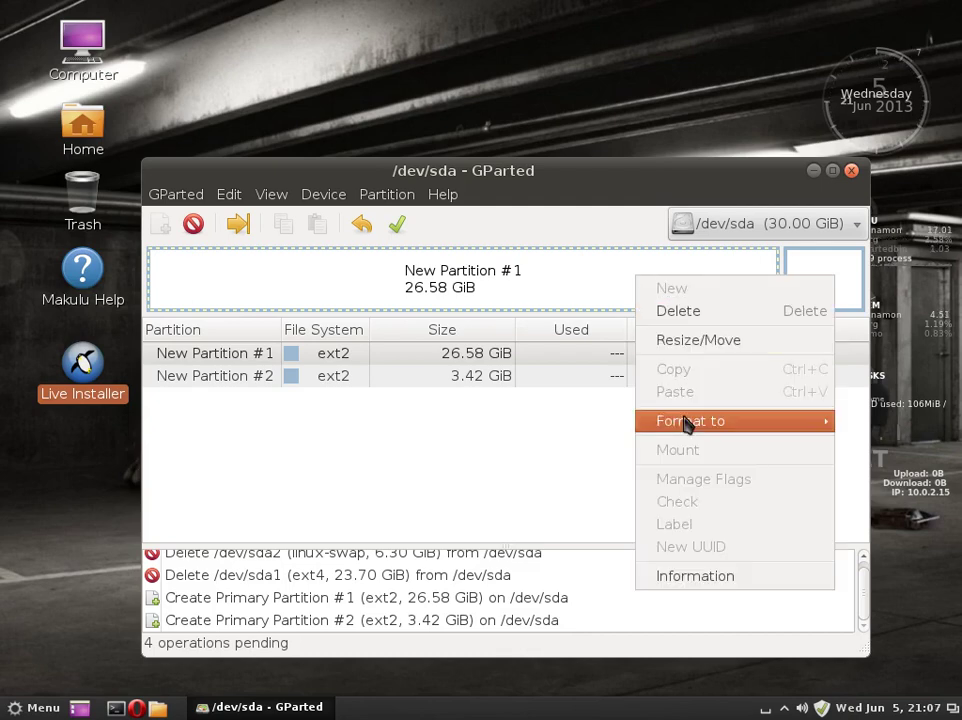
pyautogui.moveTo(683, 422)
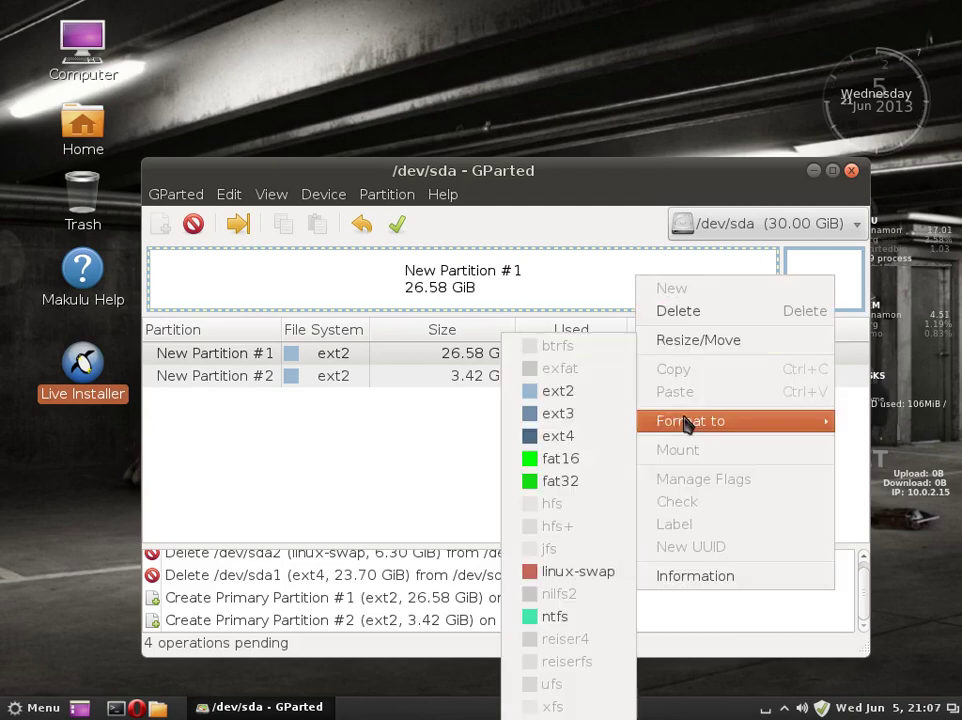
pyautogui.click(585, 437)
# Format New Partition #2 as linux-swap
pyautogui.click(803, 285)
pyautogui.rightClick(803, 285)
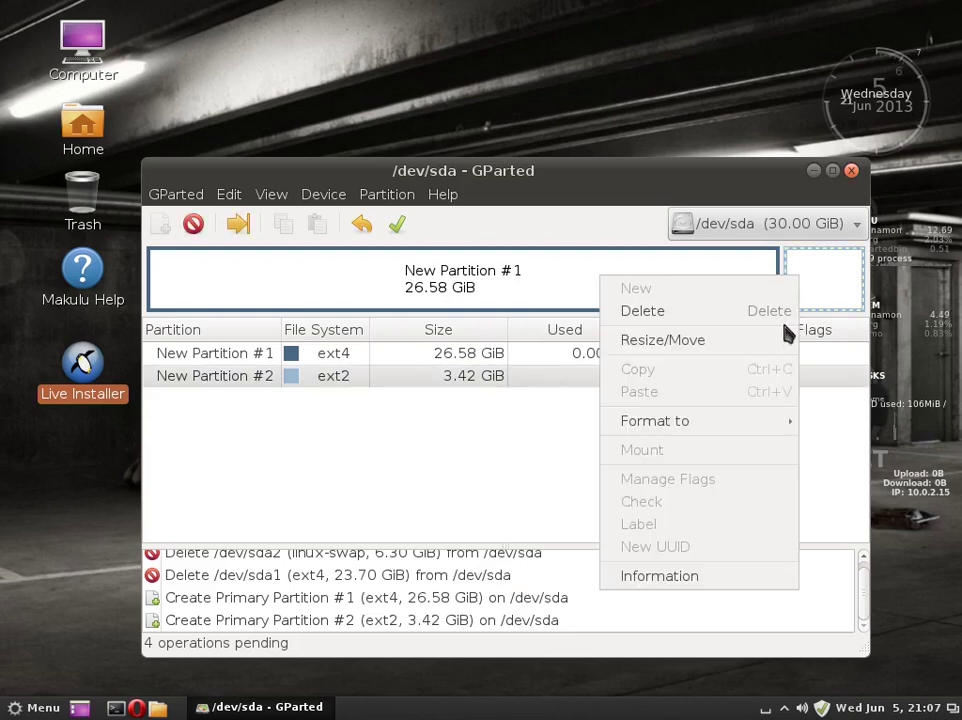
pyautogui.moveTo(745, 422)
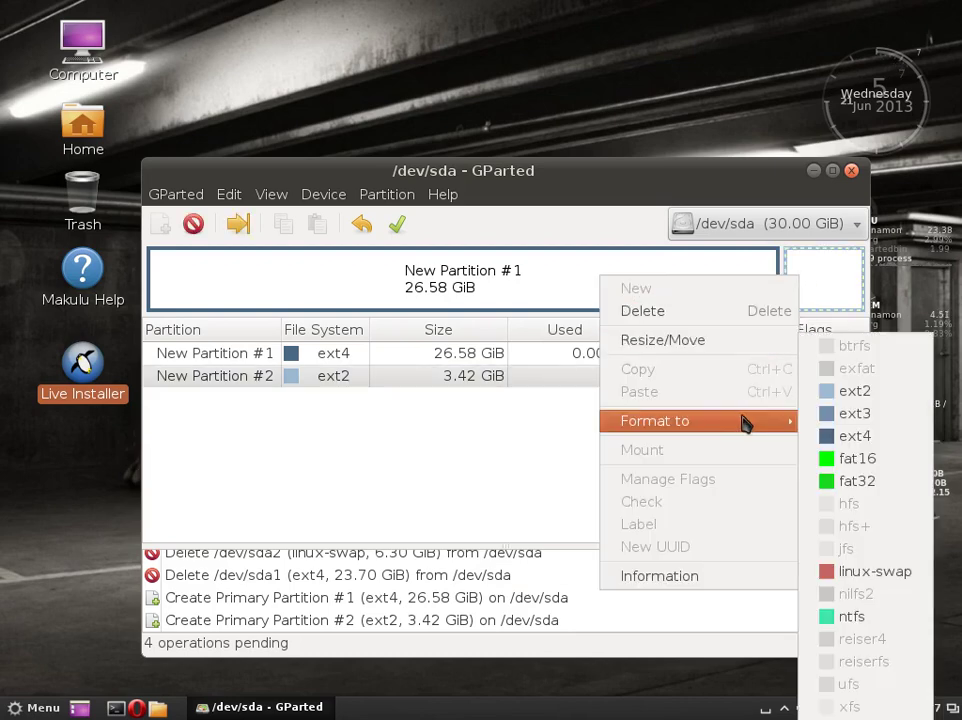
pyautogui.click(851, 573)
# Apply all queued operations, leaving sda1 as ext4 and sda2 as linux-swap
pyautogui.click(399, 226)
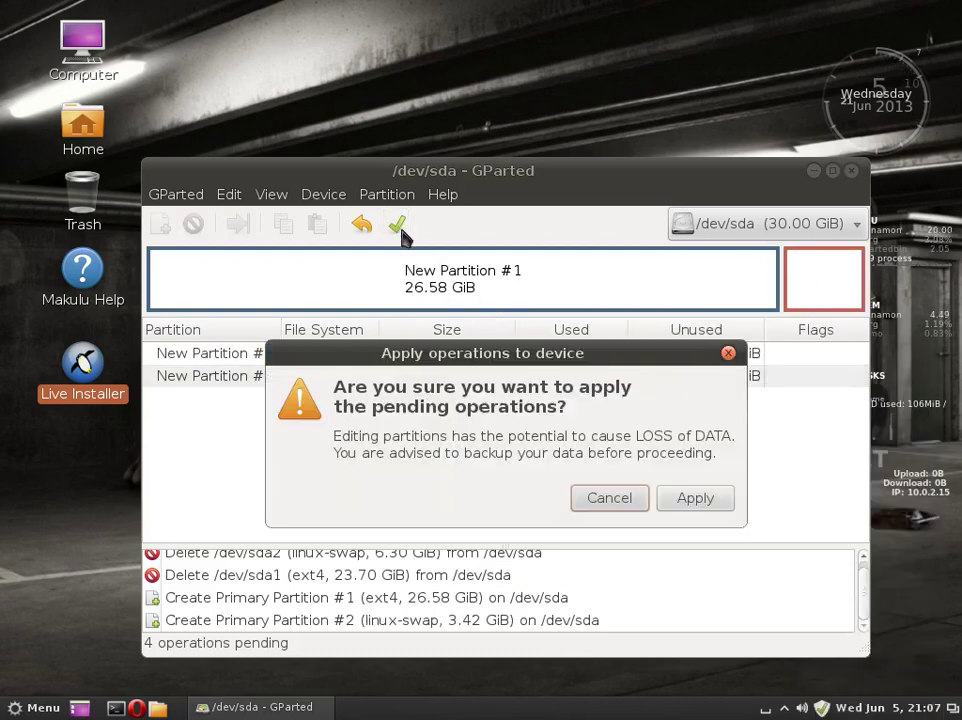
pyautogui.click(694, 498)
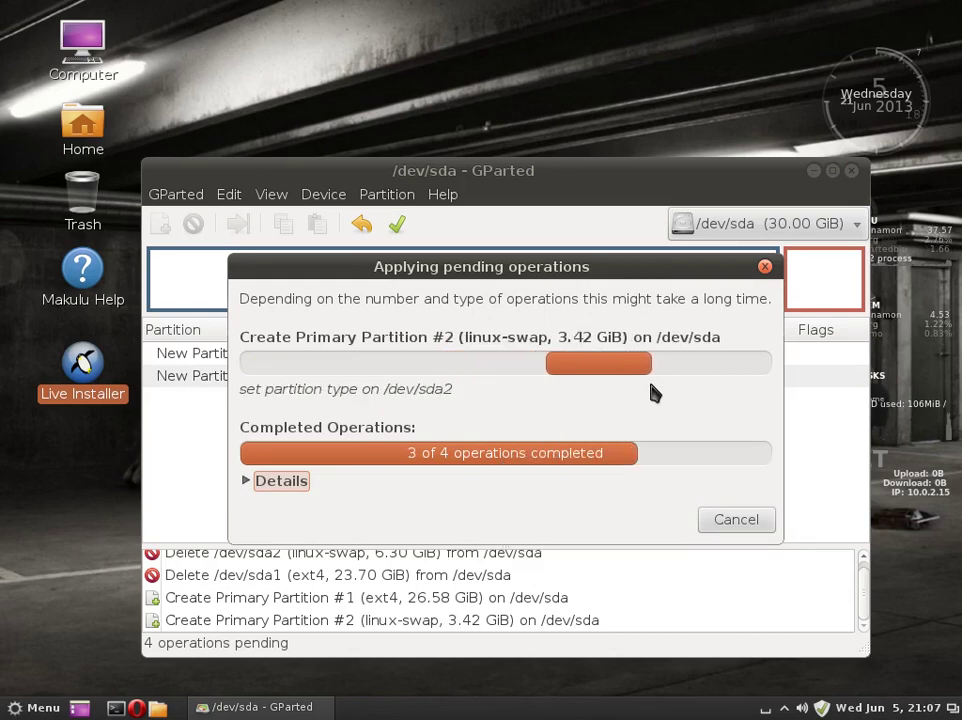
pyautogui.click(711, 437)
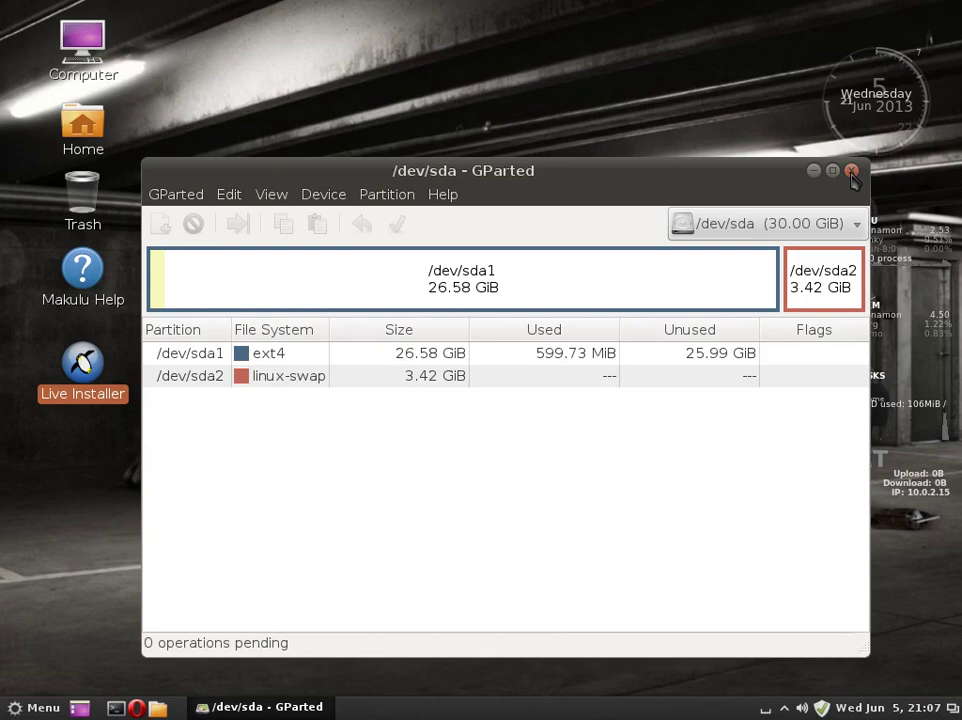
pyautogui.click(803, 284)
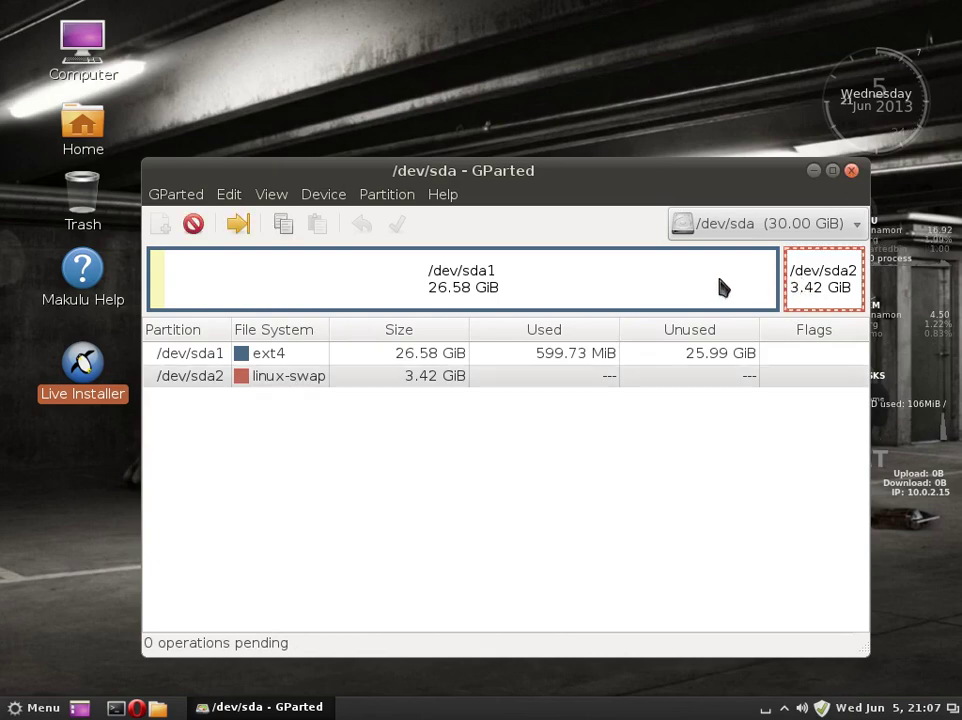
pyautogui.click(679, 285)
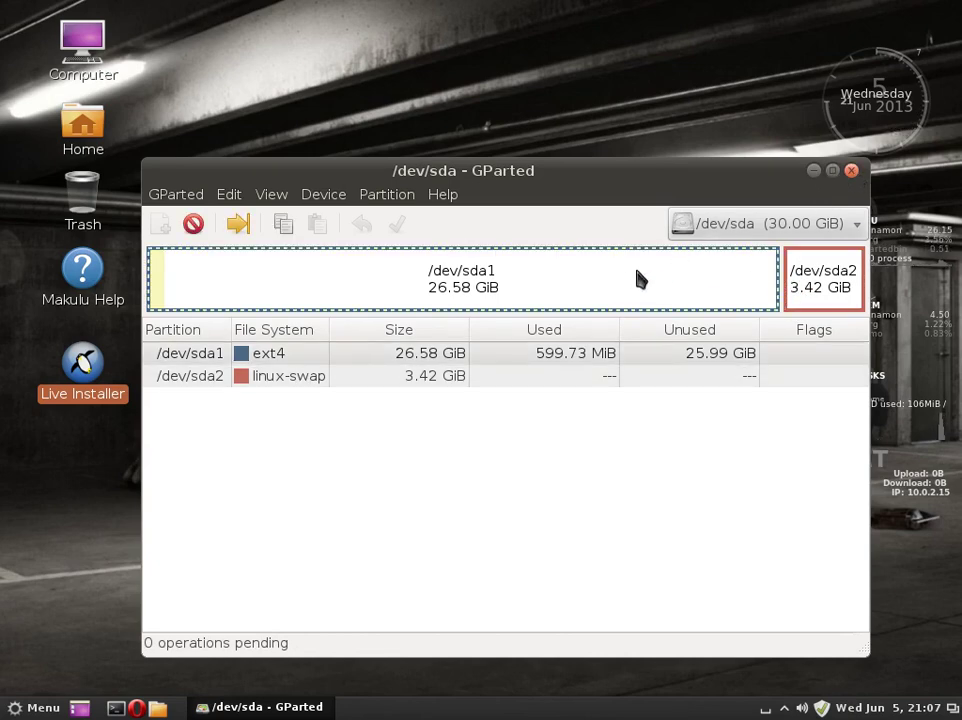
pyautogui.click(829, 280)
pyautogui.click(541, 272)
# Close GParted and choose sda2 as the swap partition
pyautogui.click(852, 172)
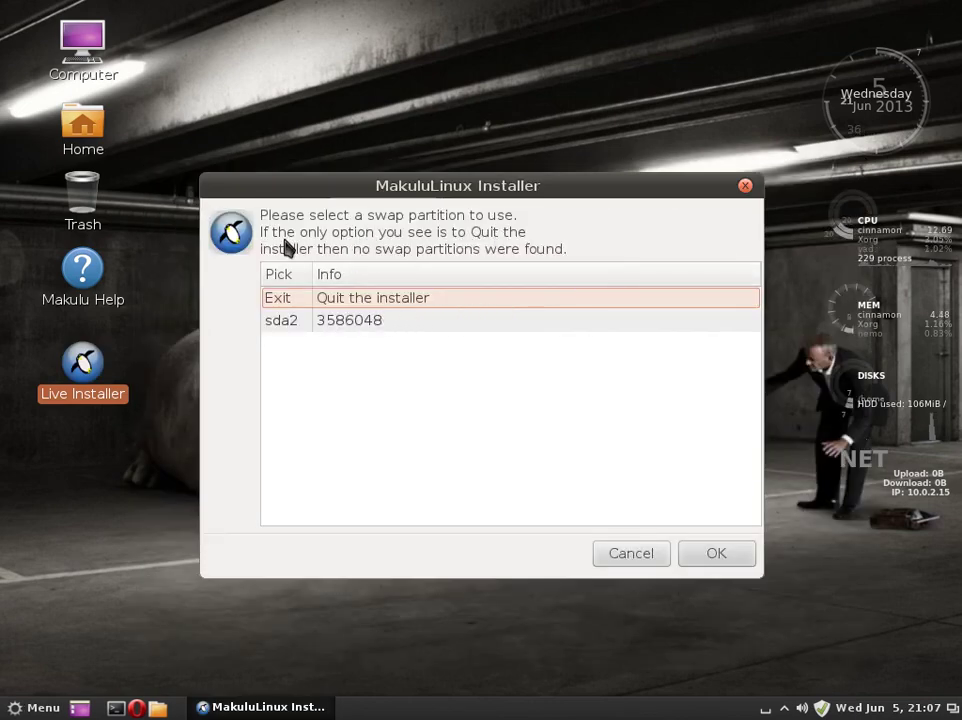
pyautogui.click(362, 321)
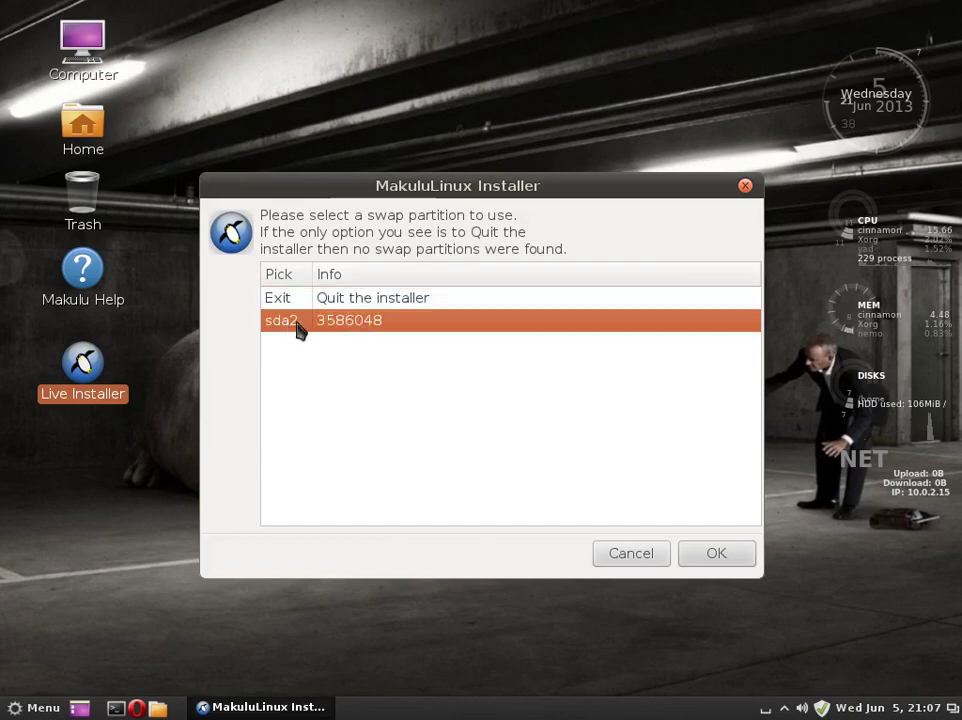
pyautogui.click(711, 554)
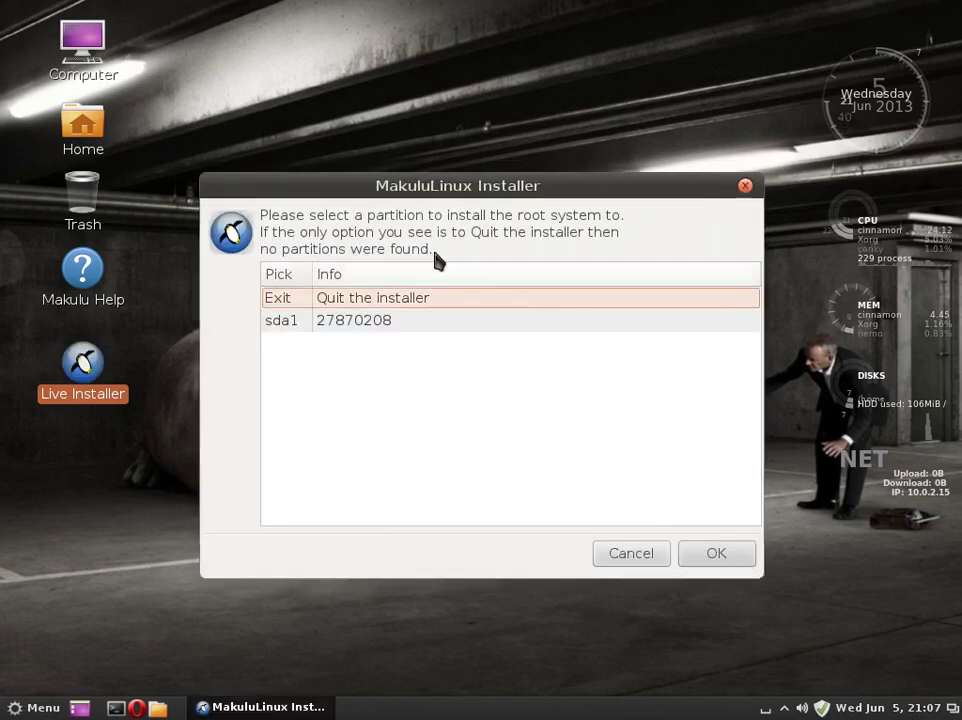
# Set sda1 as the ext4 root partition and keep /home on root
pyautogui.click(364, 324)
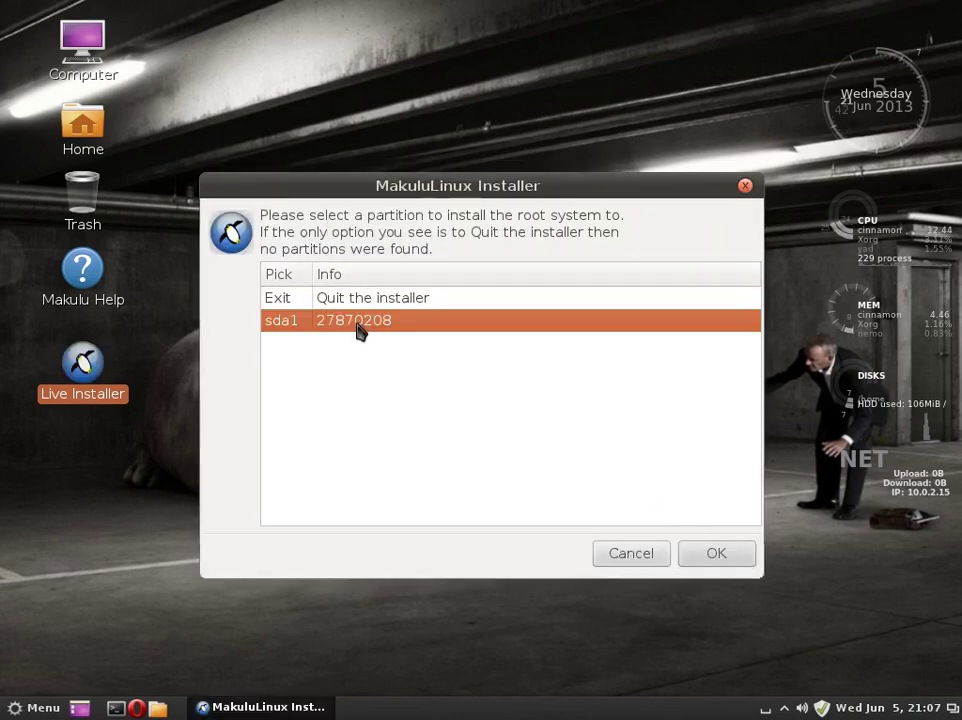
pyautogui.click(716, 554)
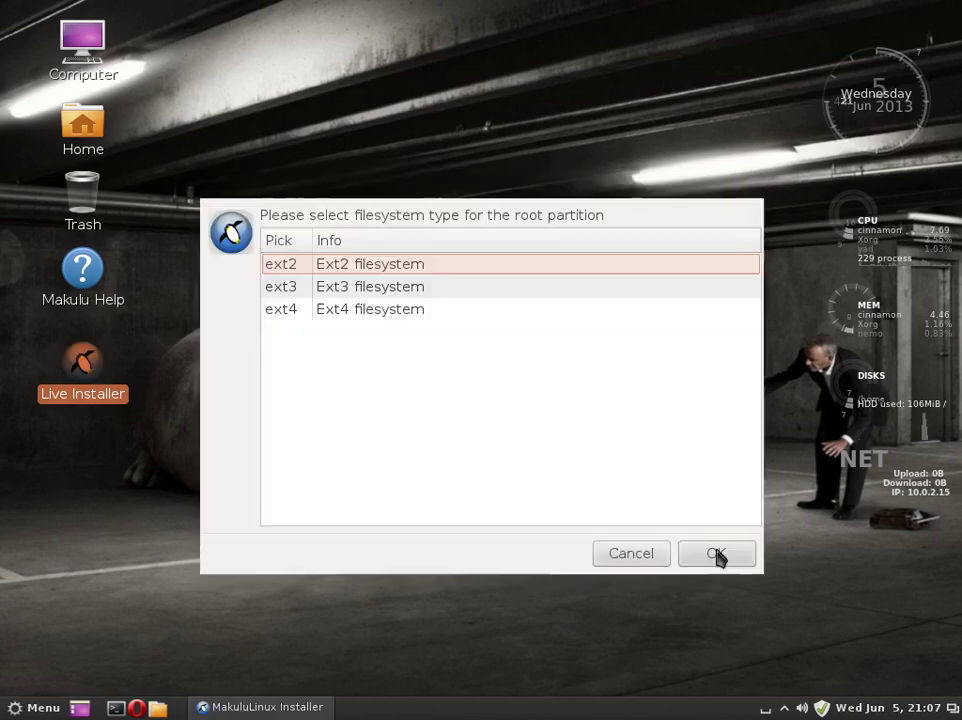
pyautogui.click(379, 313)
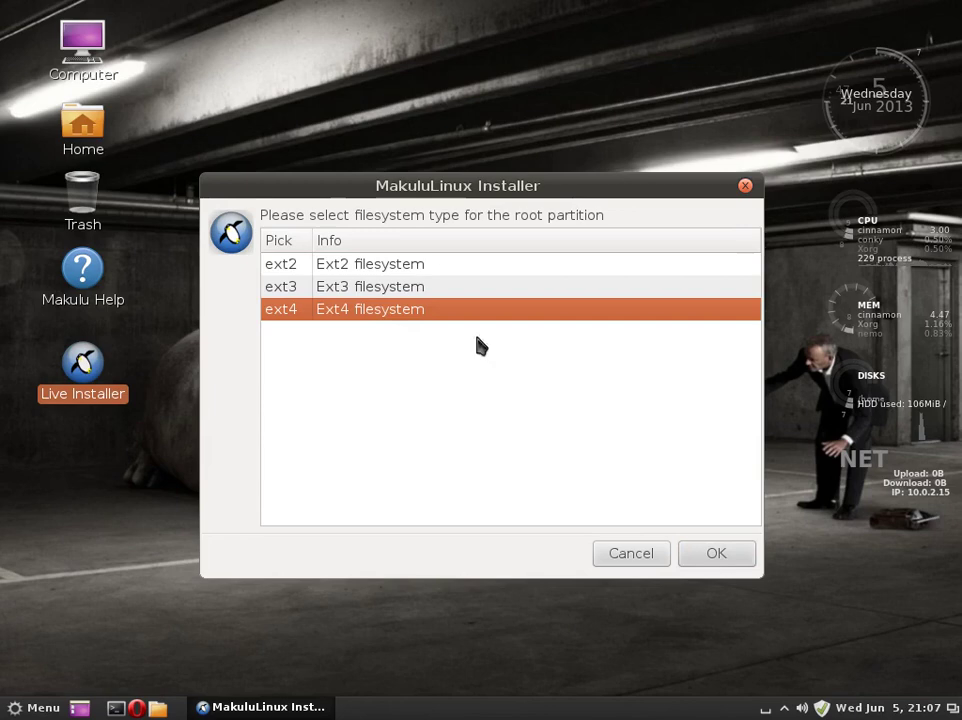
pyautogui.click(716, 554)
pyautogui.click(367, 300)
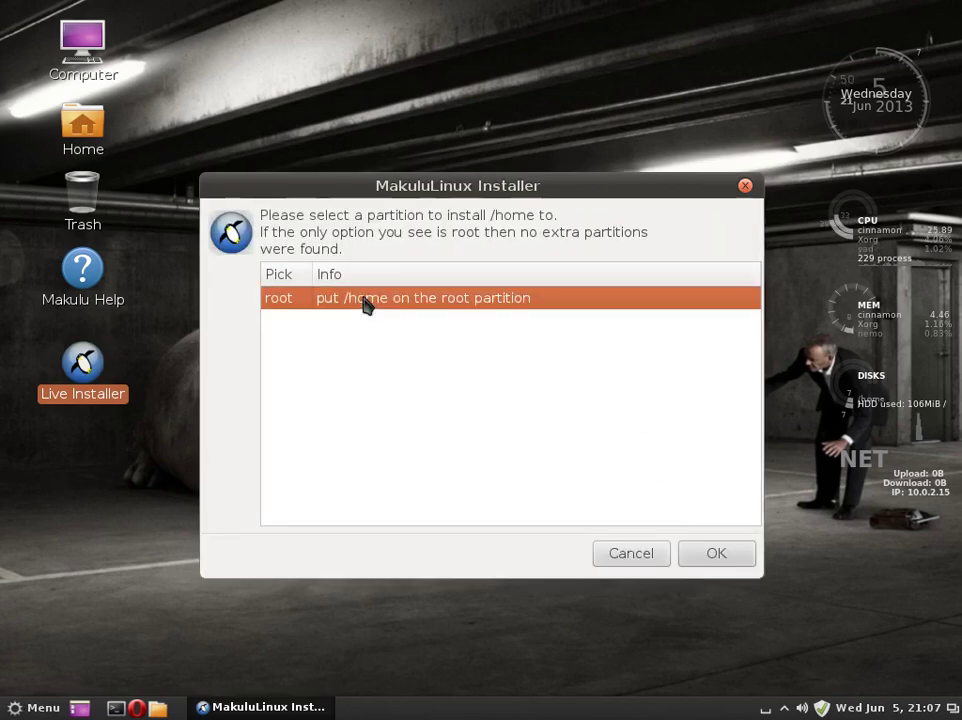
pyautogui.click(719, 555)
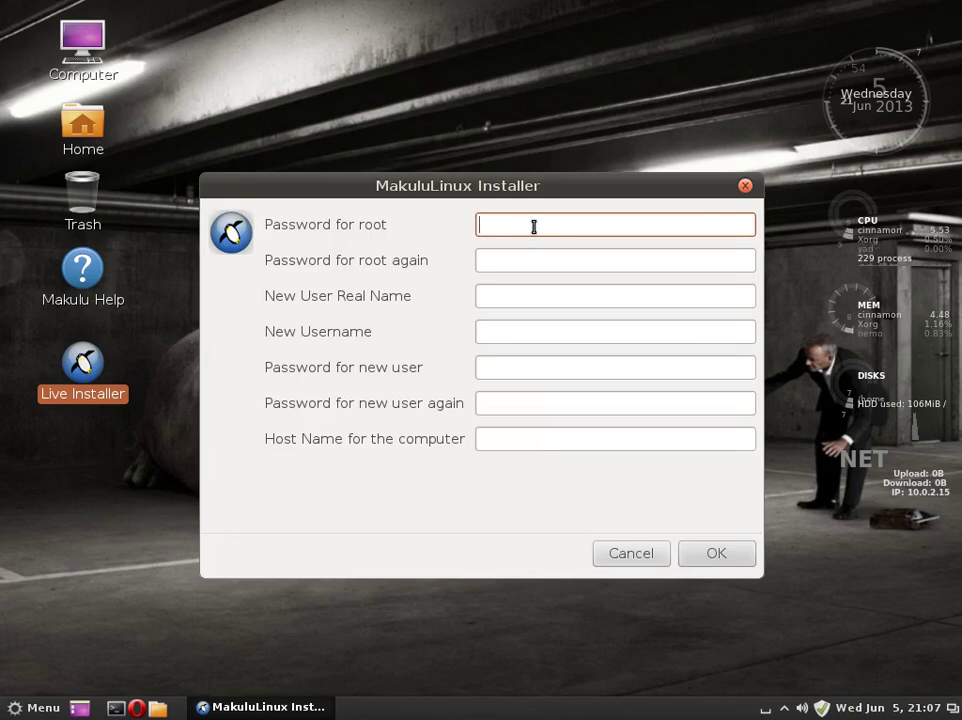
# Enter and confirm the root password
pyautogui.write('●●●')
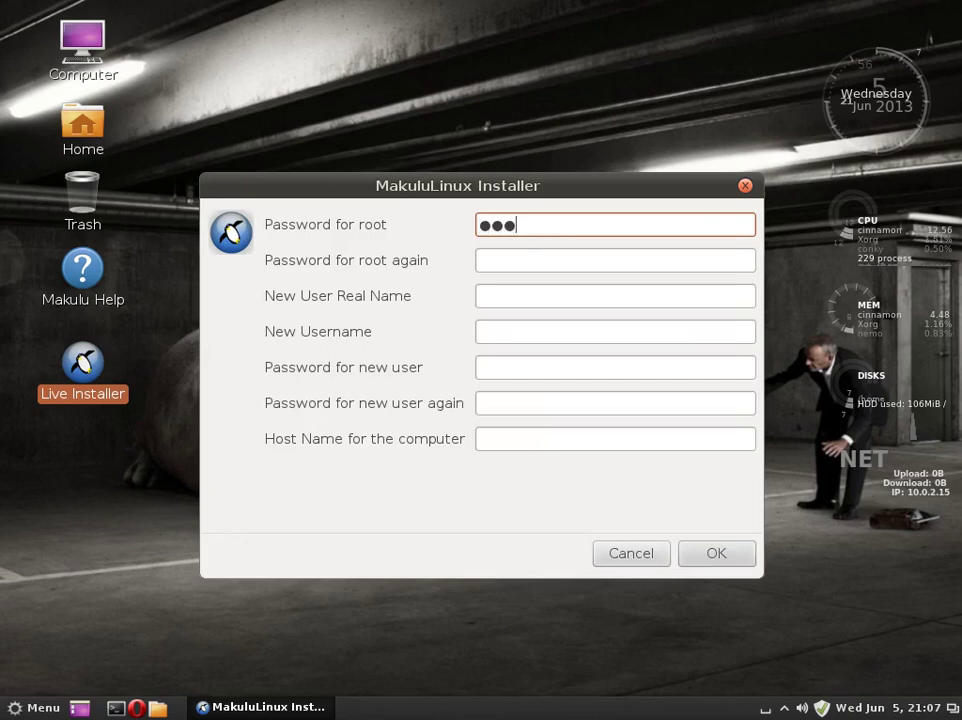
pyautogui.write('●●●●●●')
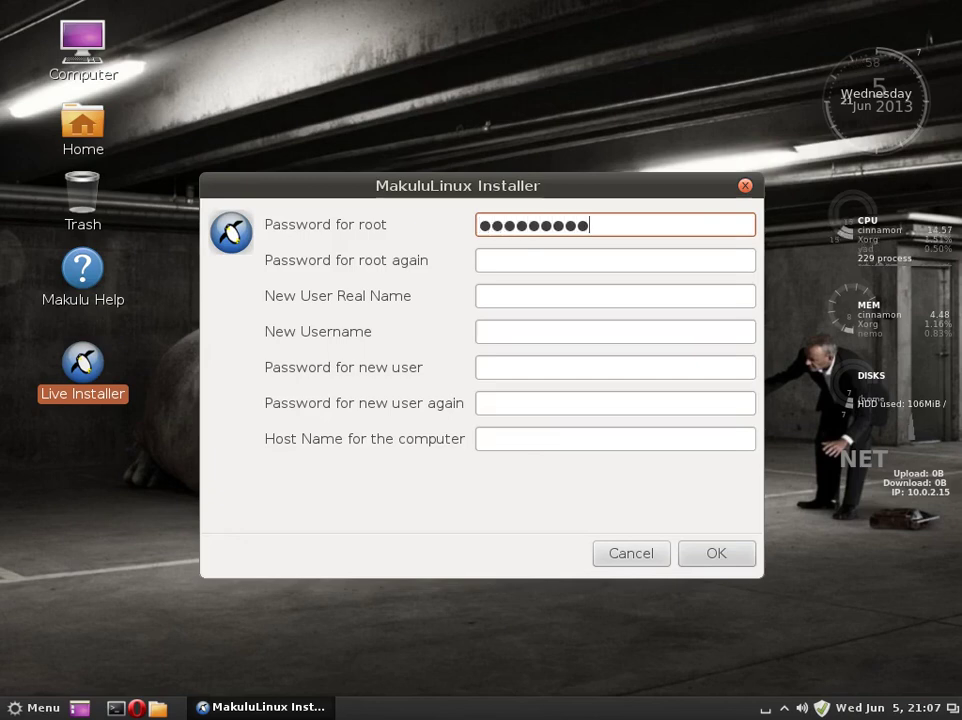
pyautogui.click(581, 259)
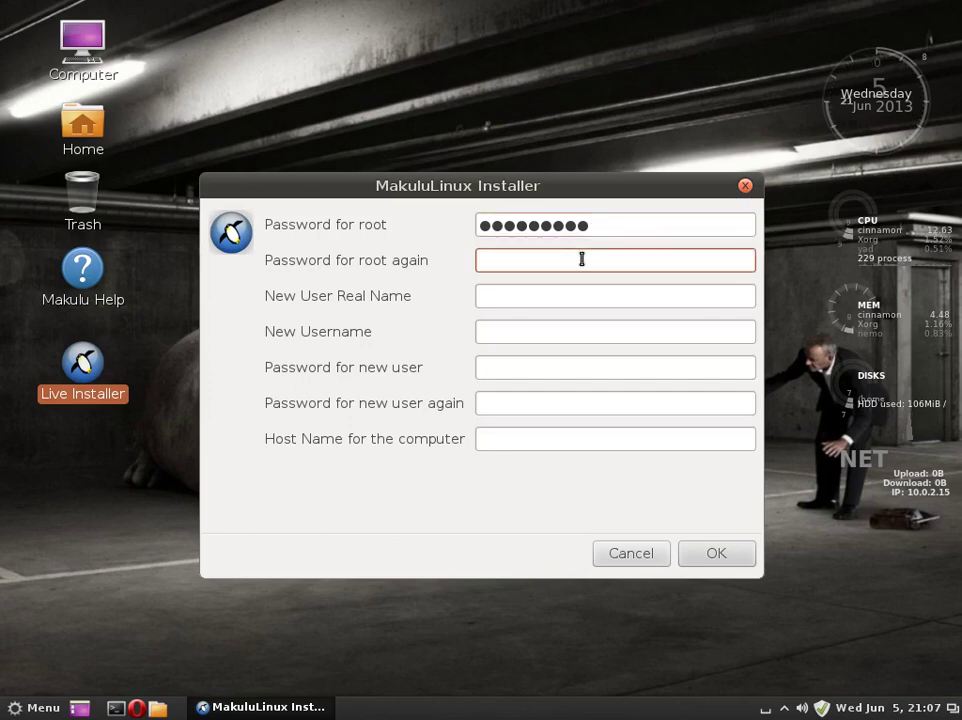
pyautogui.write('●●●●●●●')
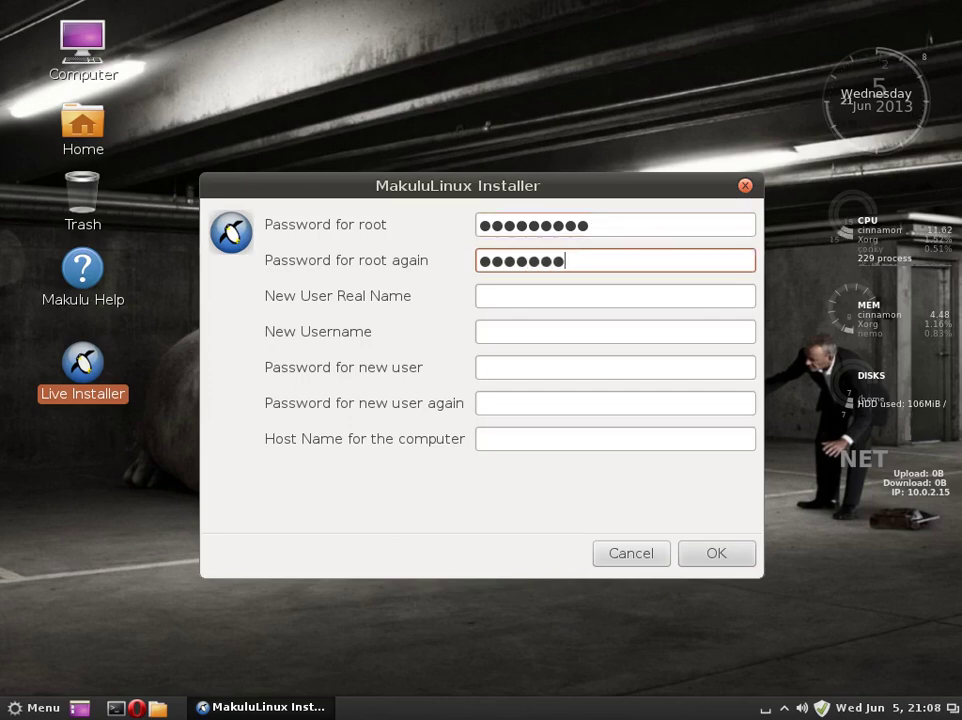
# Fill in the new user's real name, username and password, and set hostname 'computer'
pyautogui.click(575, 288)
pyautogui.write('x')
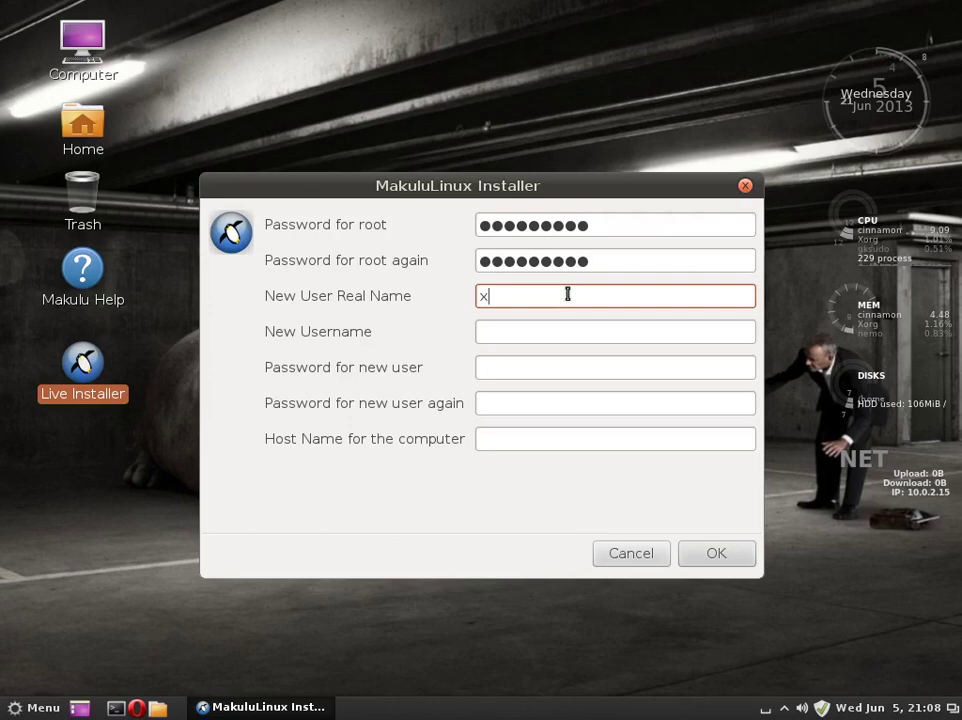
pyautogui.write('xxx')
pyautogui.click(520, 329)
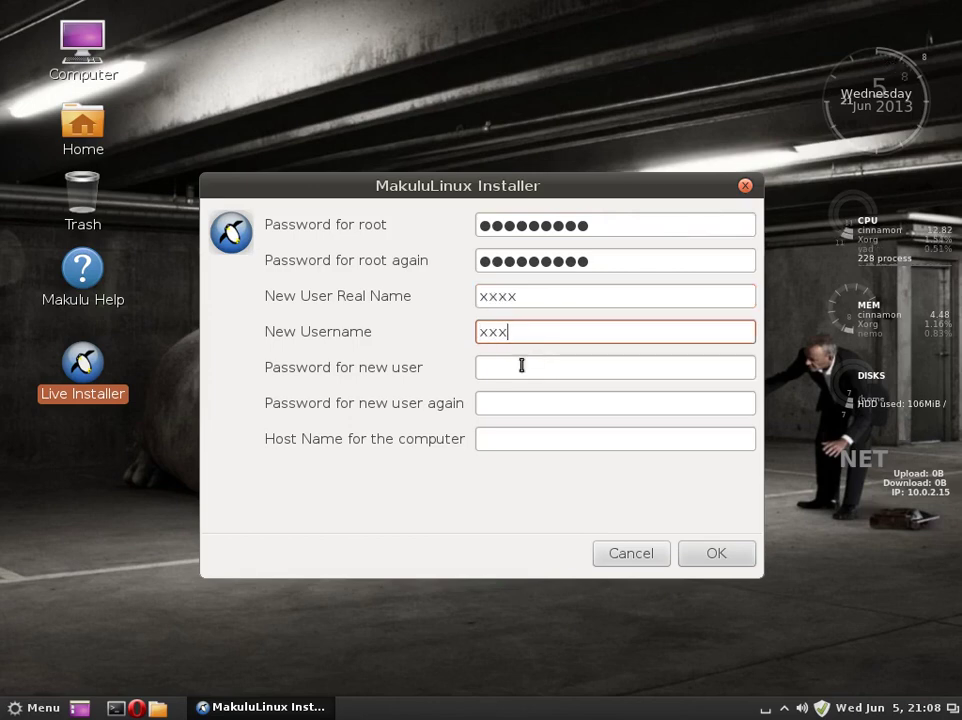
pyautogui.click(516, 368)
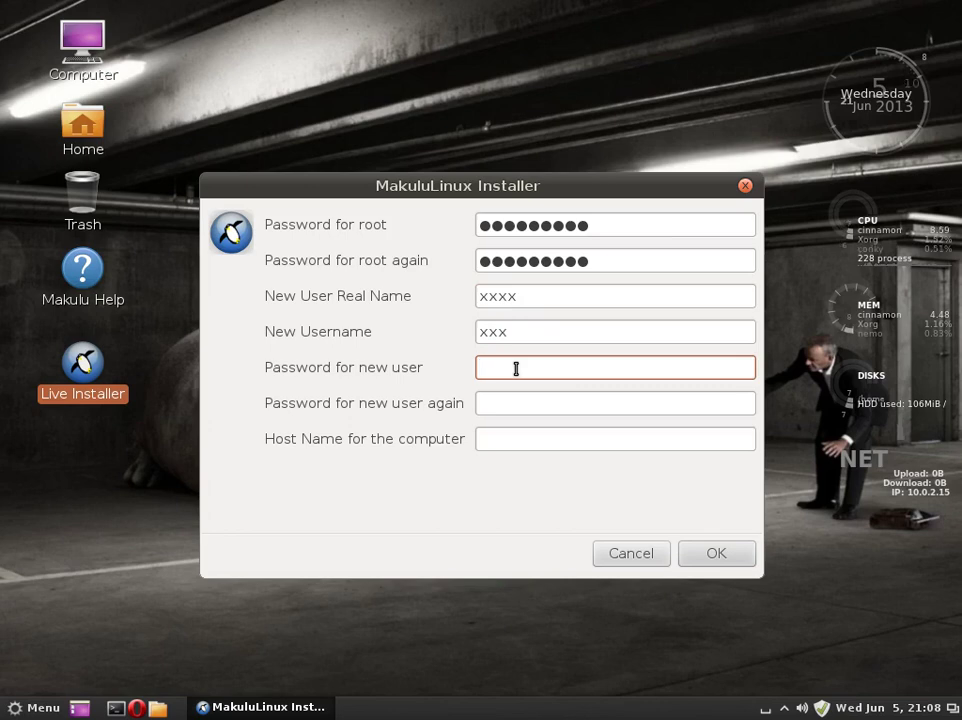
pyautogui.write('xxxx')
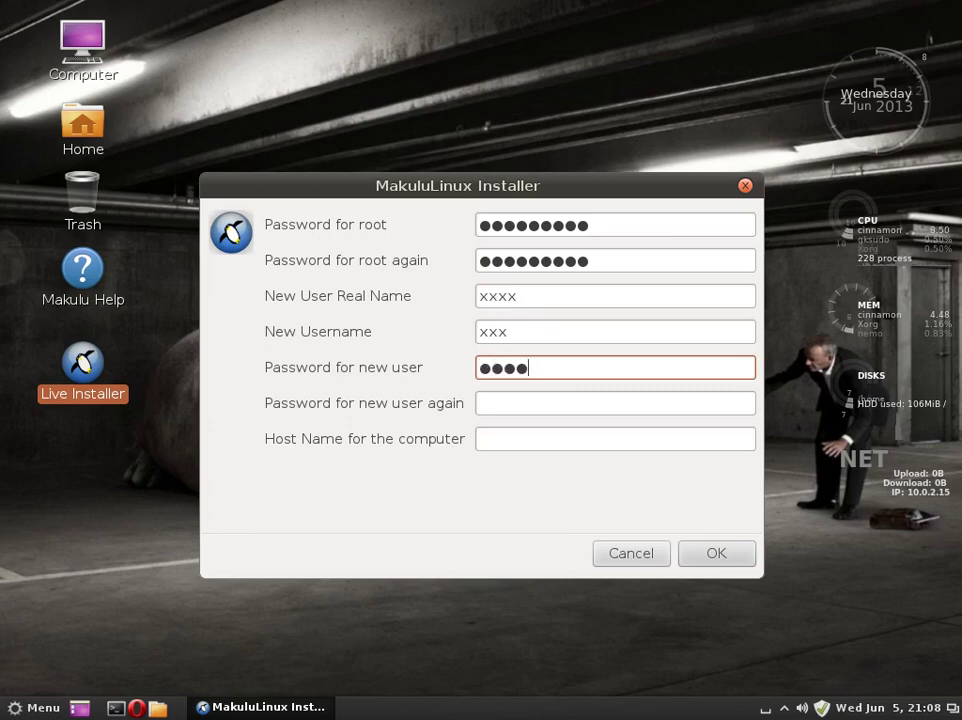
pyautogui.write('xxx')
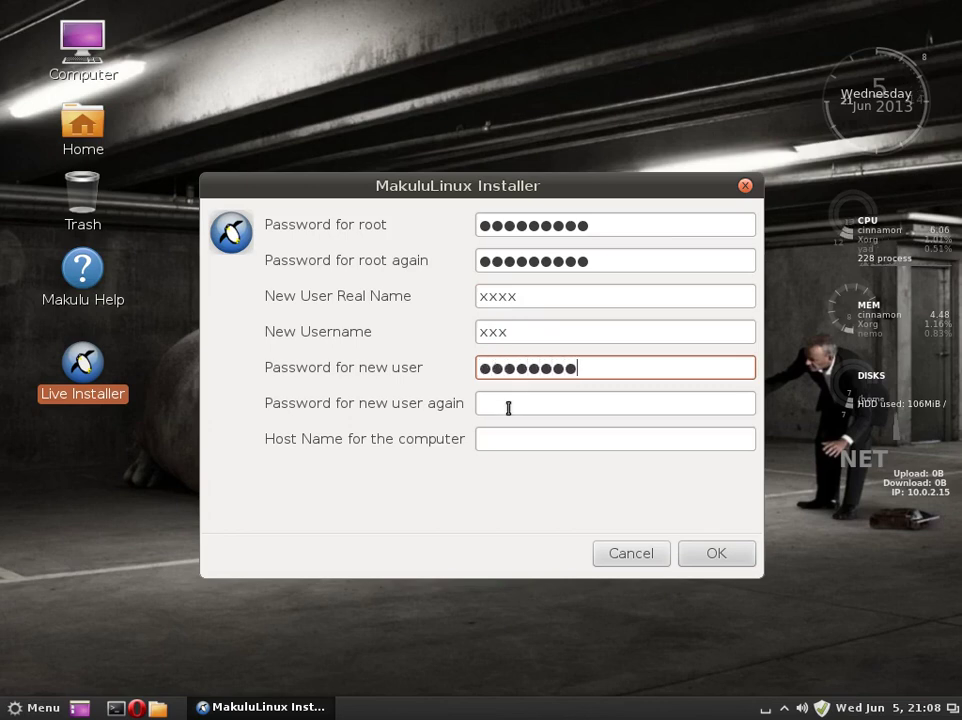
pyautogui.click(509, 404)
pyautogui.write('xxxx')
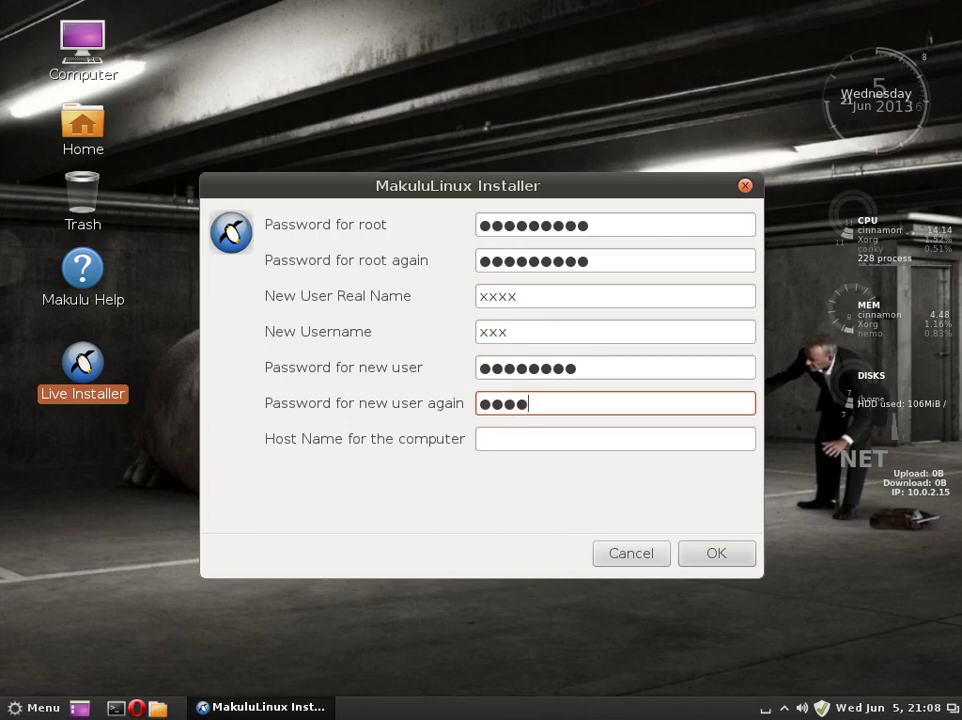
pyautogui.write('xxxx')
pyautogui.click(496, 442)
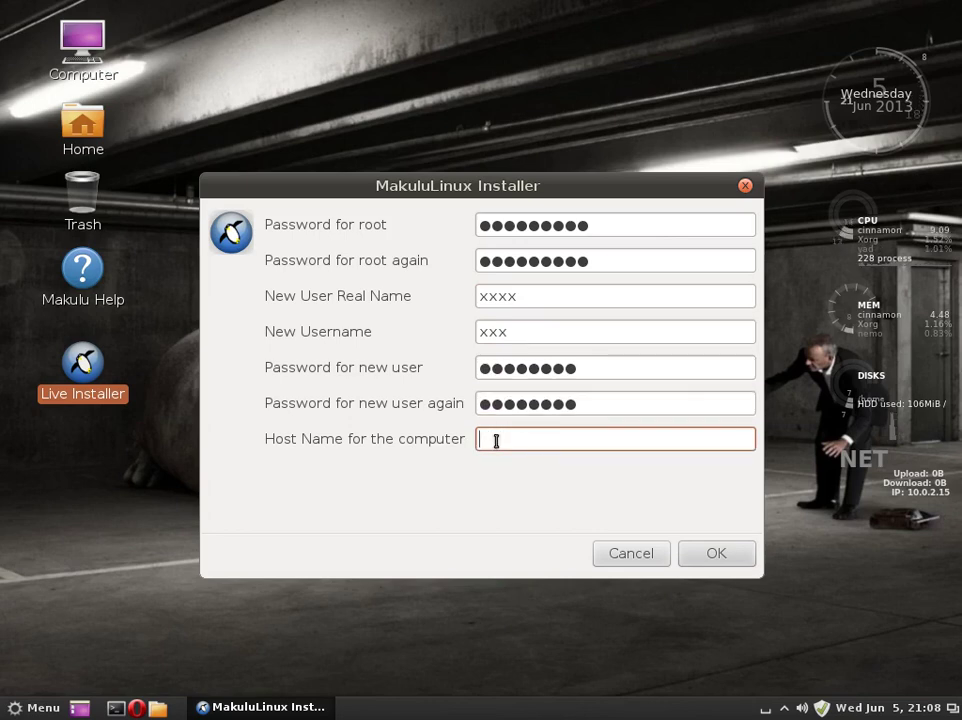
pyautogui.write('c')
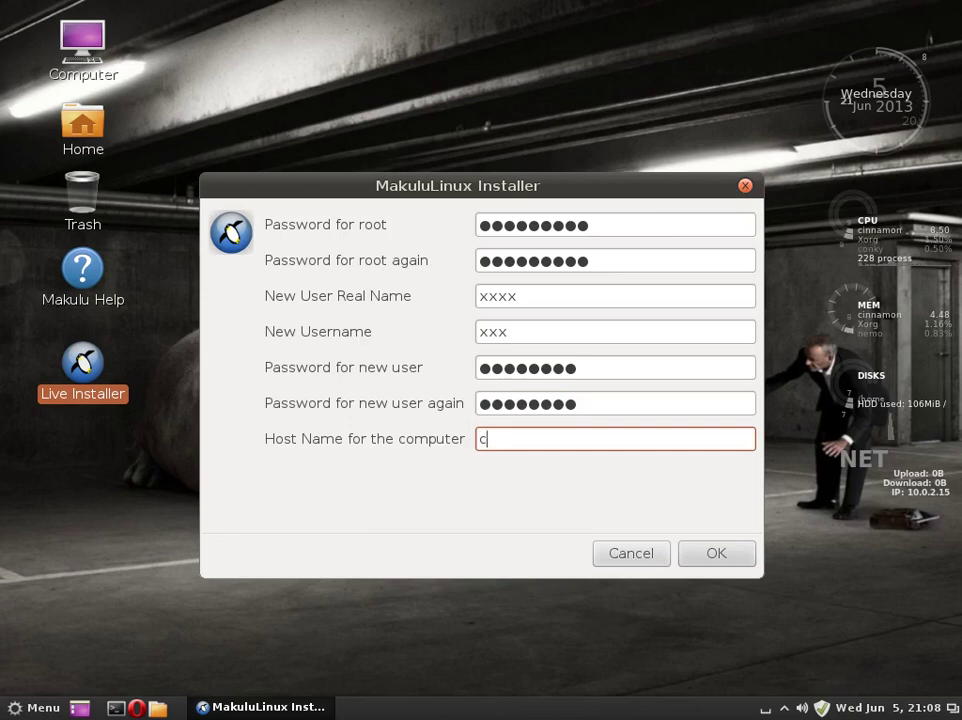
pyautogui.write('omputer')
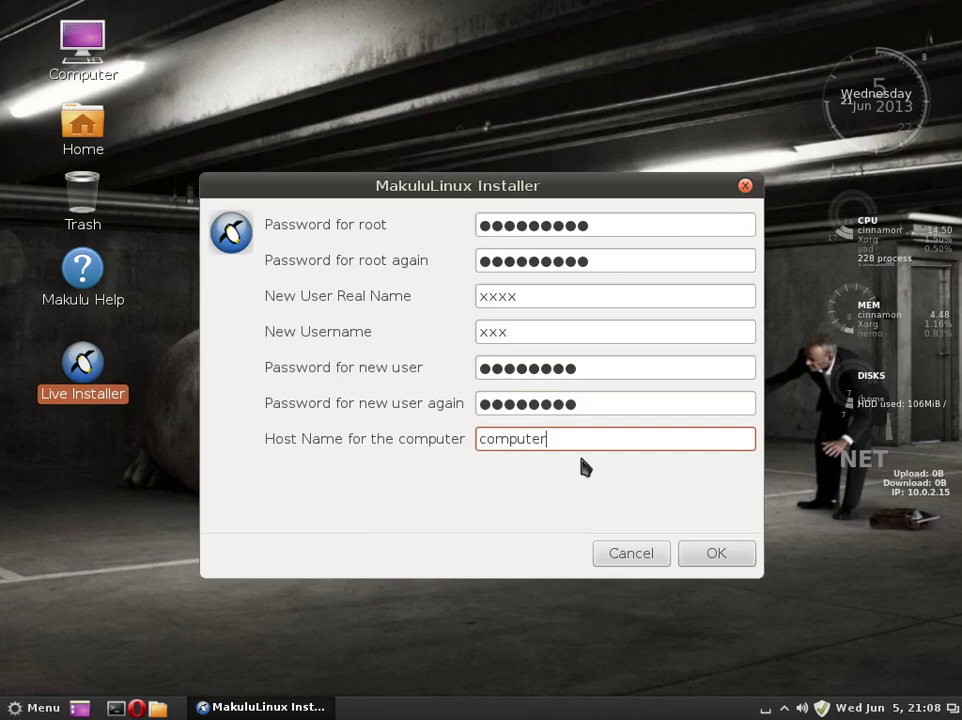
pyautogui.click(704, 554)
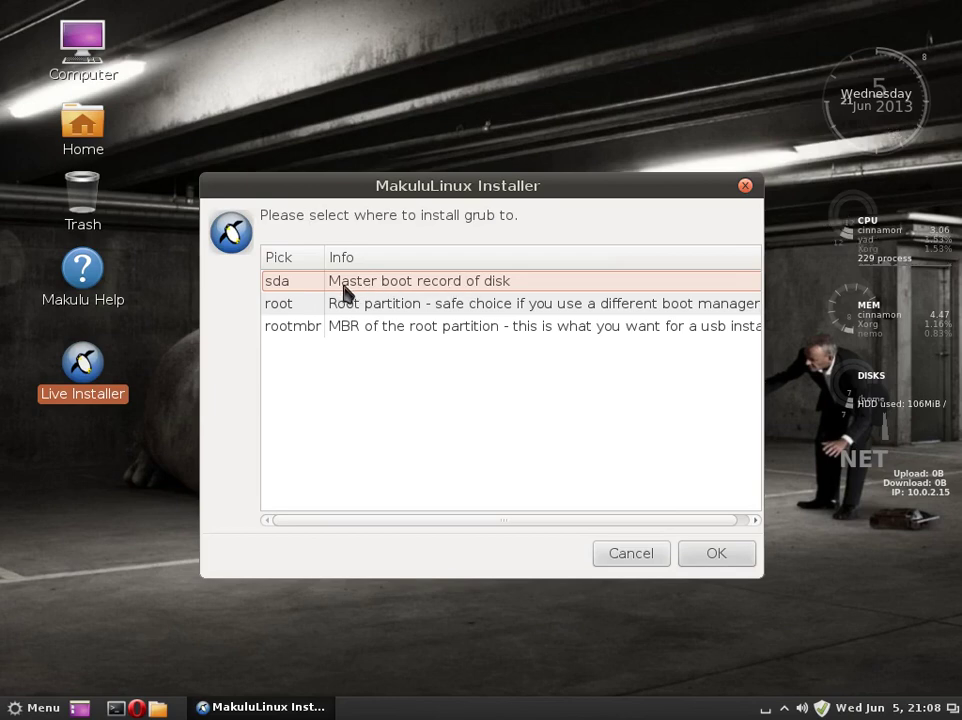
# Install GRUB to sda's master boot record and state the system clock uses UTC
pyautogui.click(379, 286)
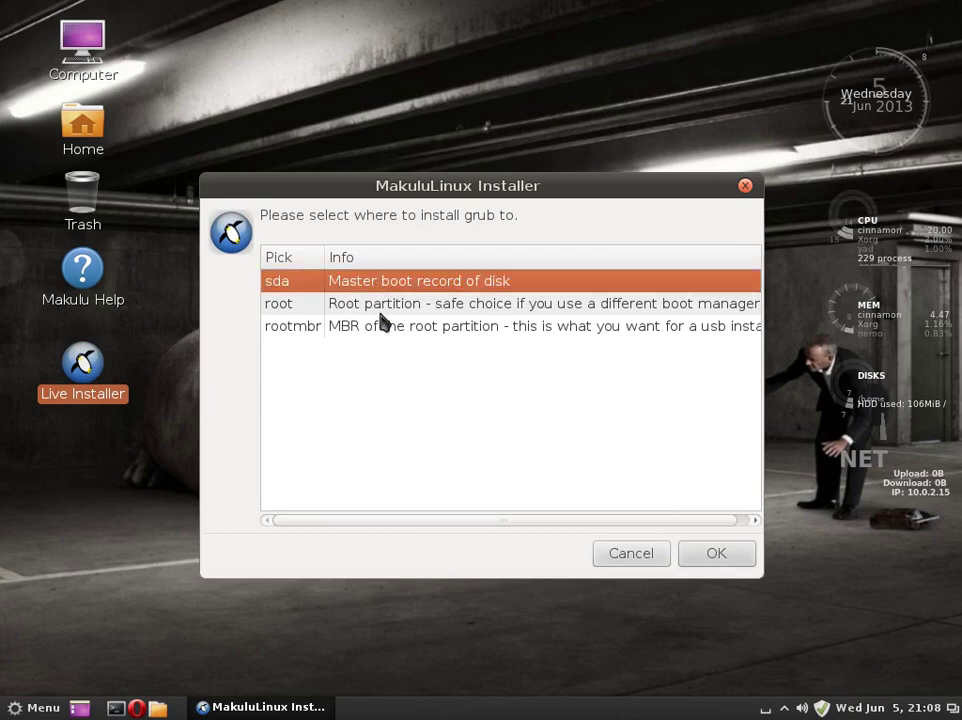
pyautogui.click(382, 305)
pyautogui.click(380, 292)
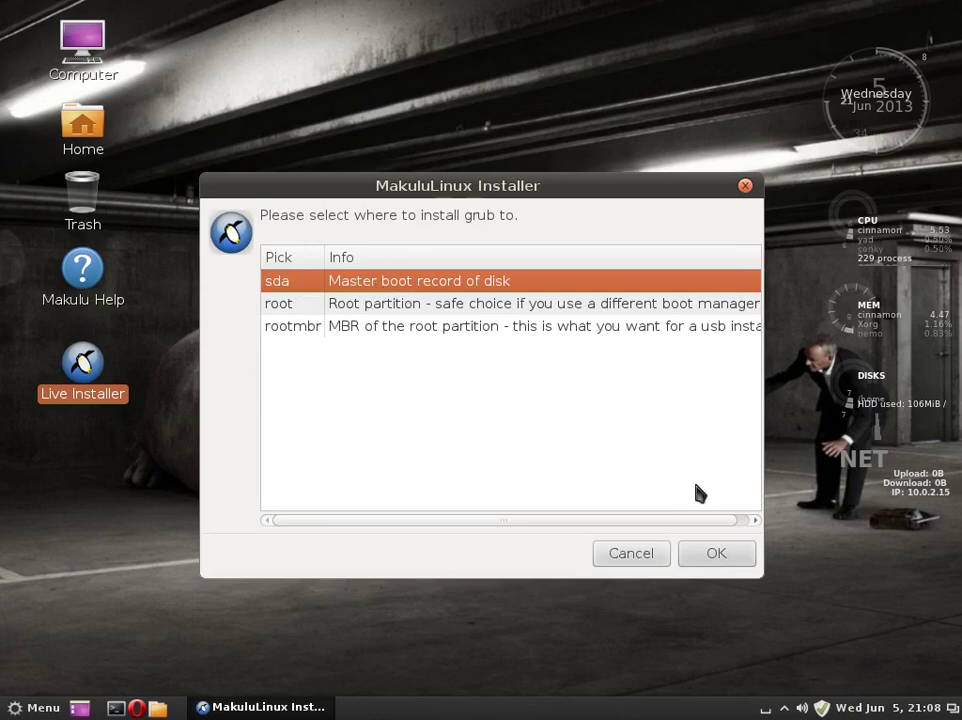
pyautogui.click(714, 557)
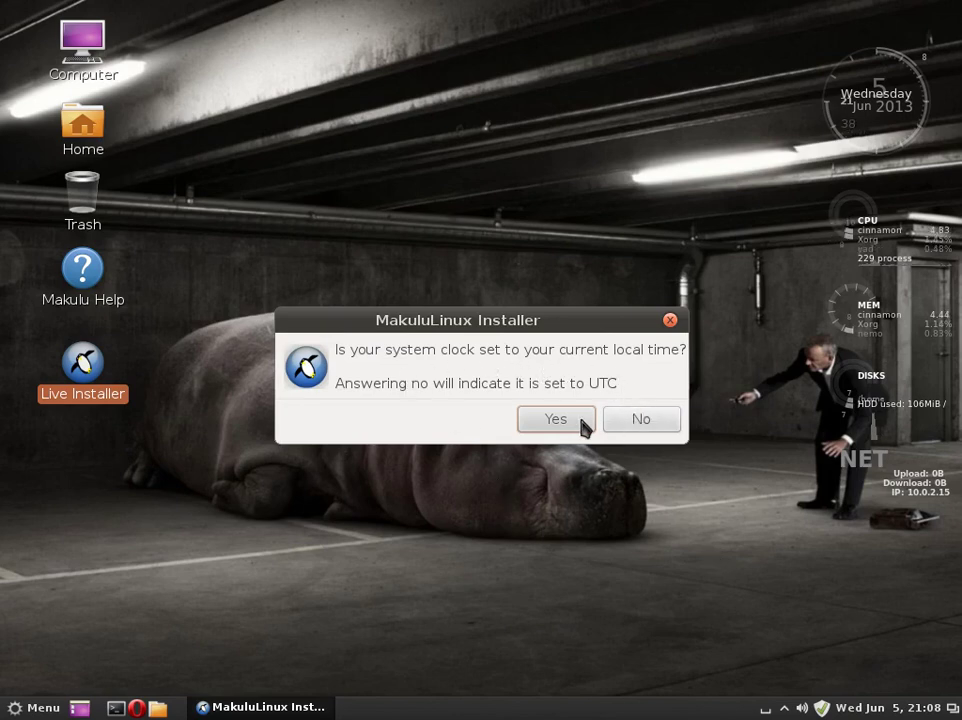
pyautogui.click(620, 420)
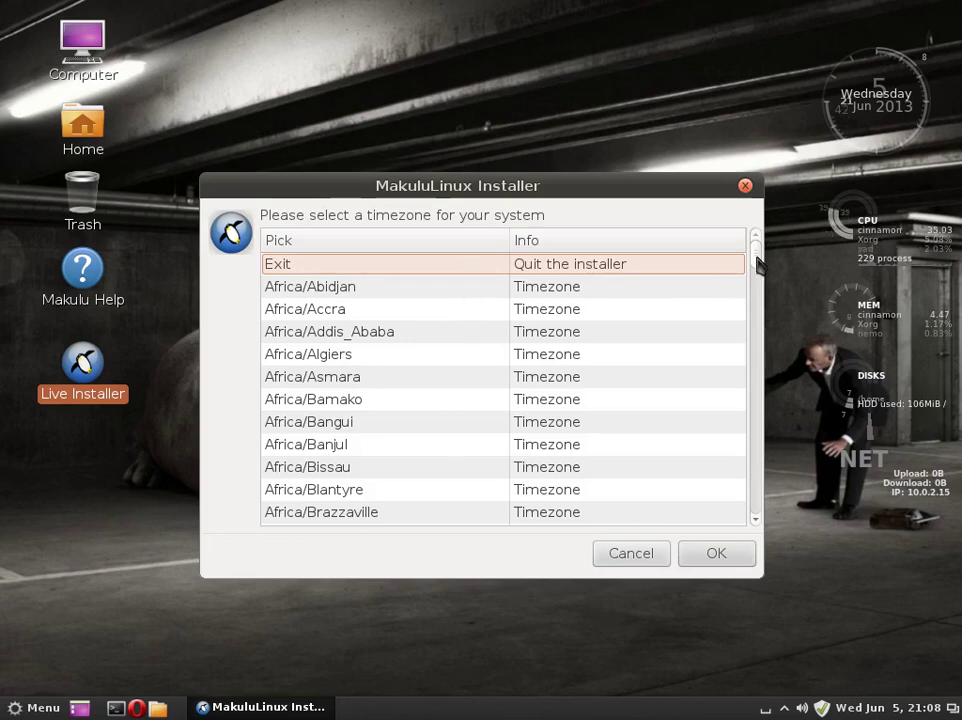
# Choose Africa/Johannesburg from the timezone list and confirm it
pyautogui.scroll(-4, 758, 270)
pyautogui.scroll(-1, 758, 270)
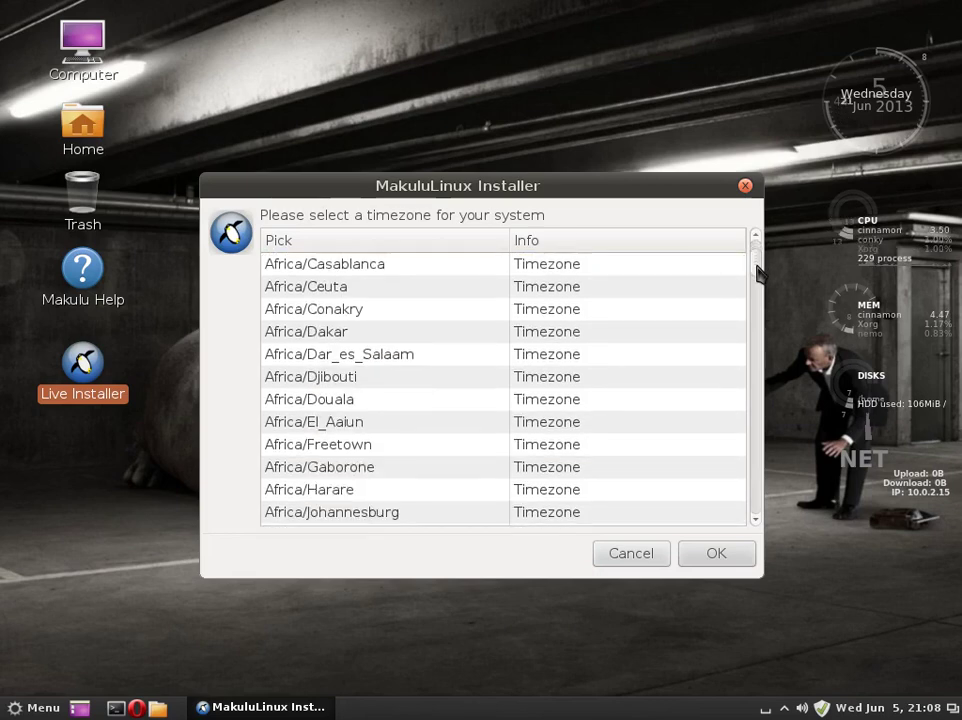
pyautogui.scroll(4, 758, 268)
pyautogui.moveTo(760, 265)
pyautogui.mouseDown()
pyautogui.moveTo(758, 302)
pyautogui.moveTo(764, 278)
pyautogui.mouseUp()
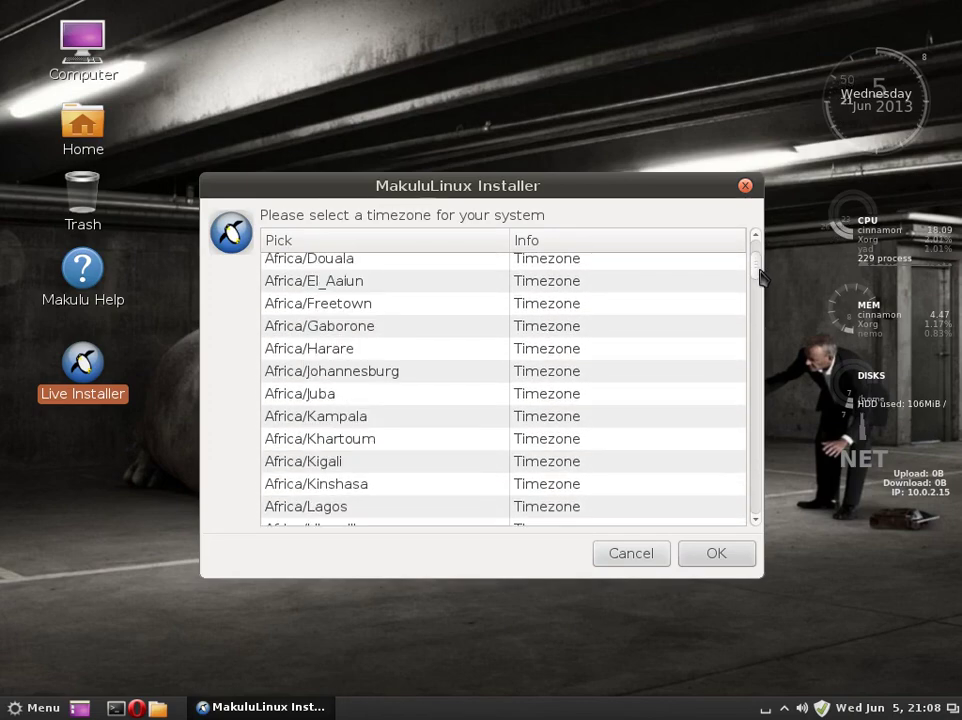
pyautogui.click(444, 376)
pyautogui.click(735, 549)
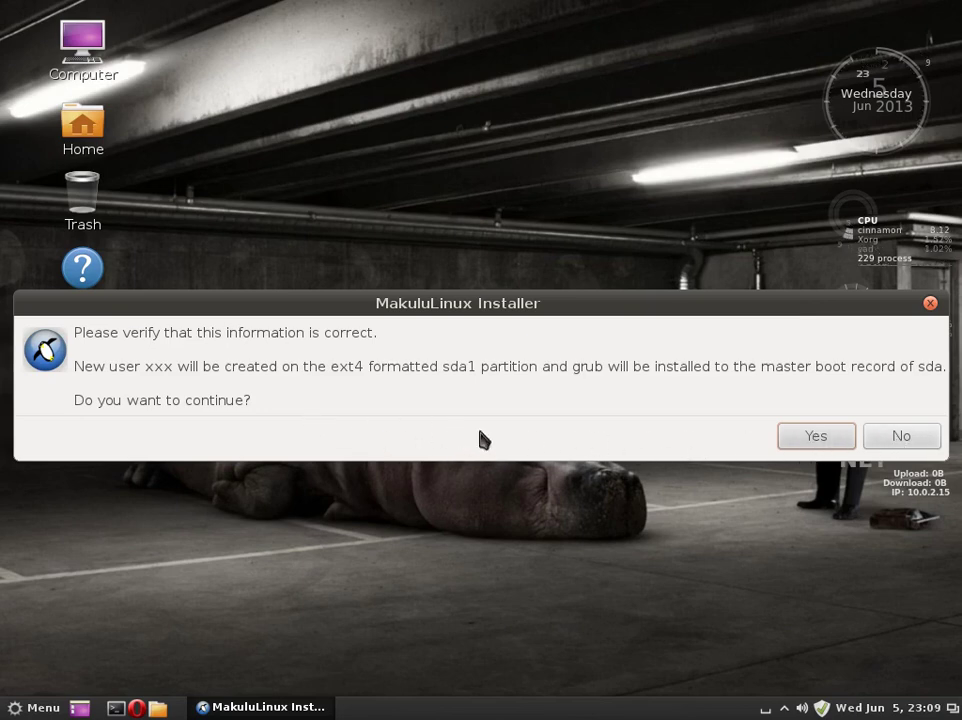
# Decline the install verification, acknowledge the quit message, and deselect the desktop icon
pyautogui.click(900, 438)
pyautogui.click(554, 422)
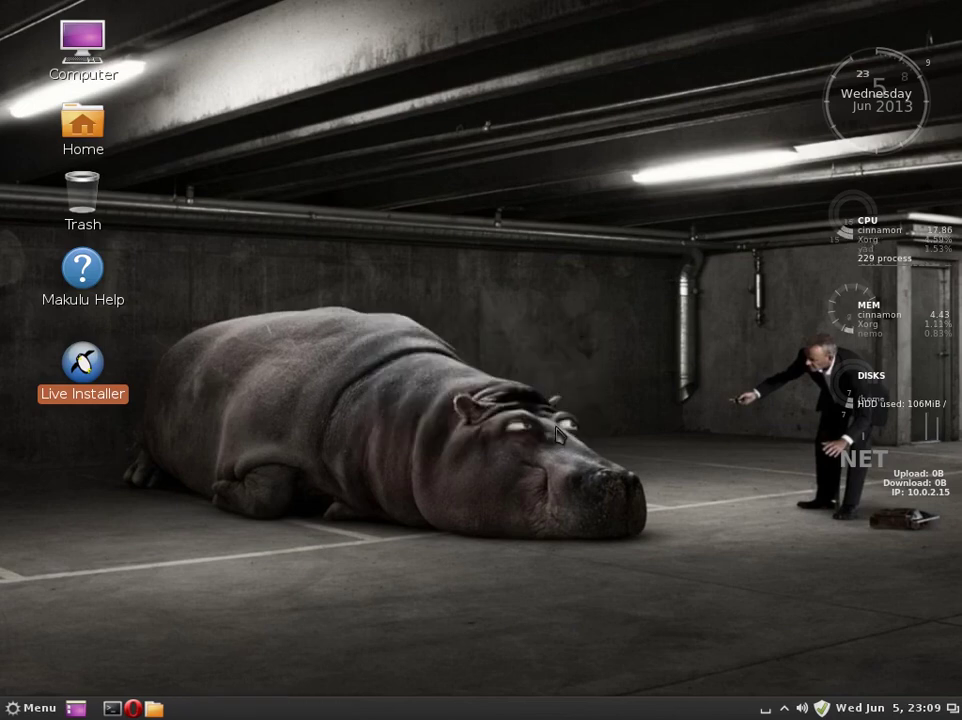
pyautogui.click(432, 424)
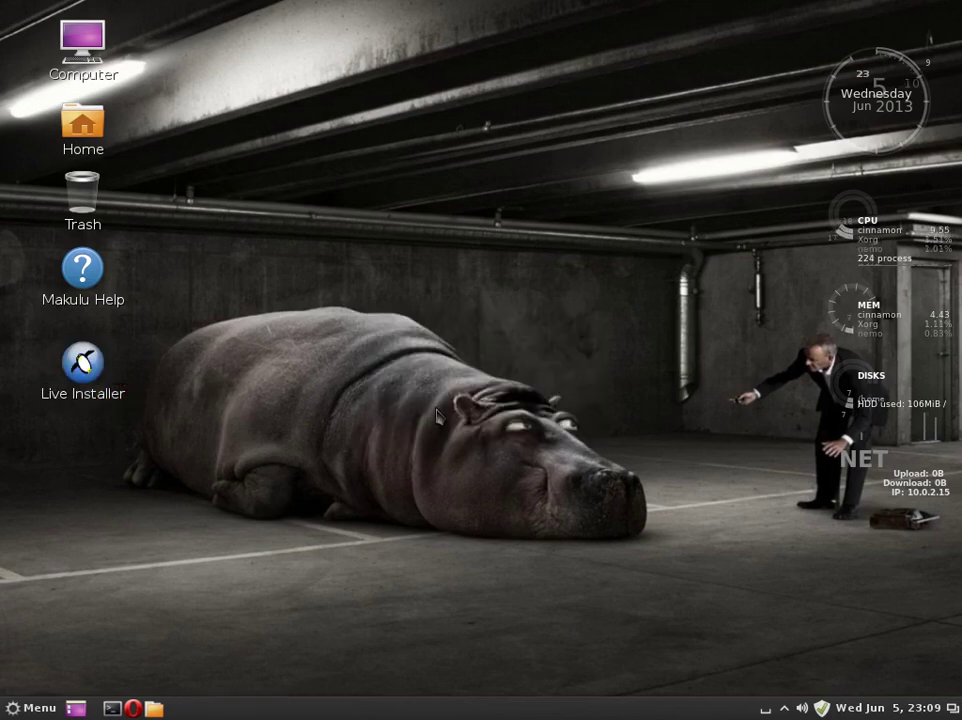